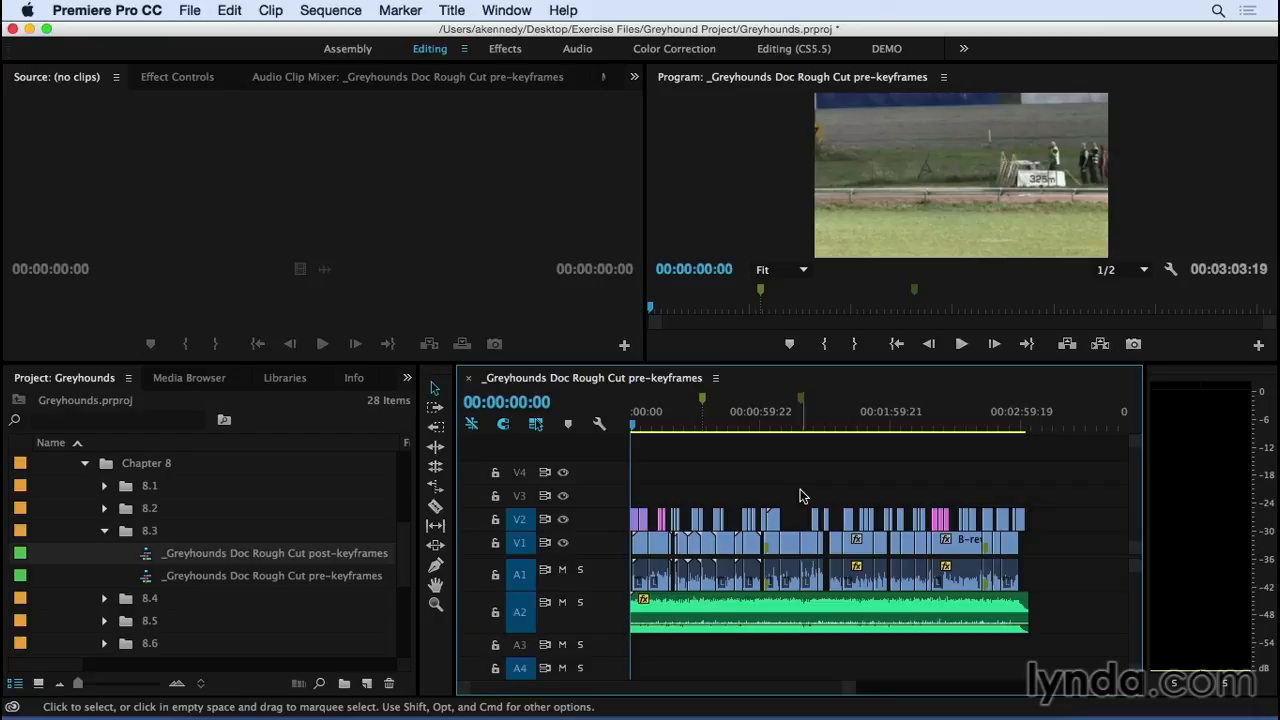
Step: Zoom the sequence in on its opening seconds and make audio track A2 taller for volume editing
left_click(629, 423)
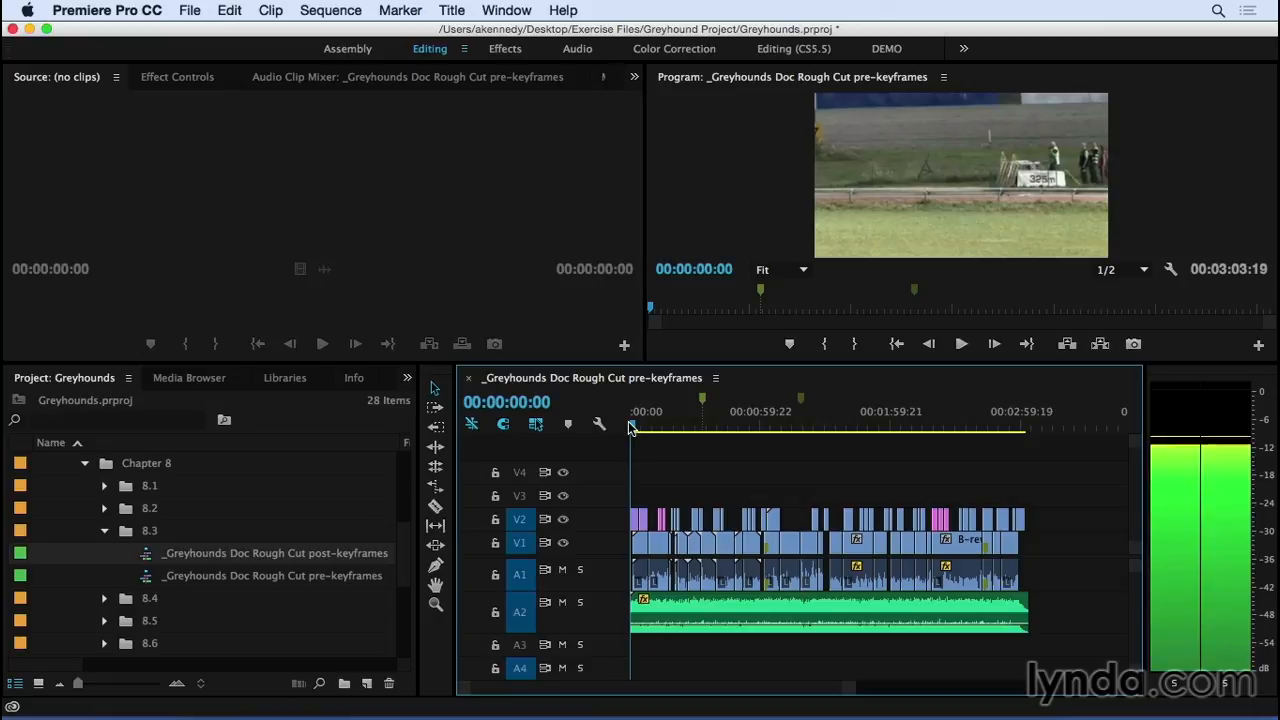
key("=")
key("=")
key("=")
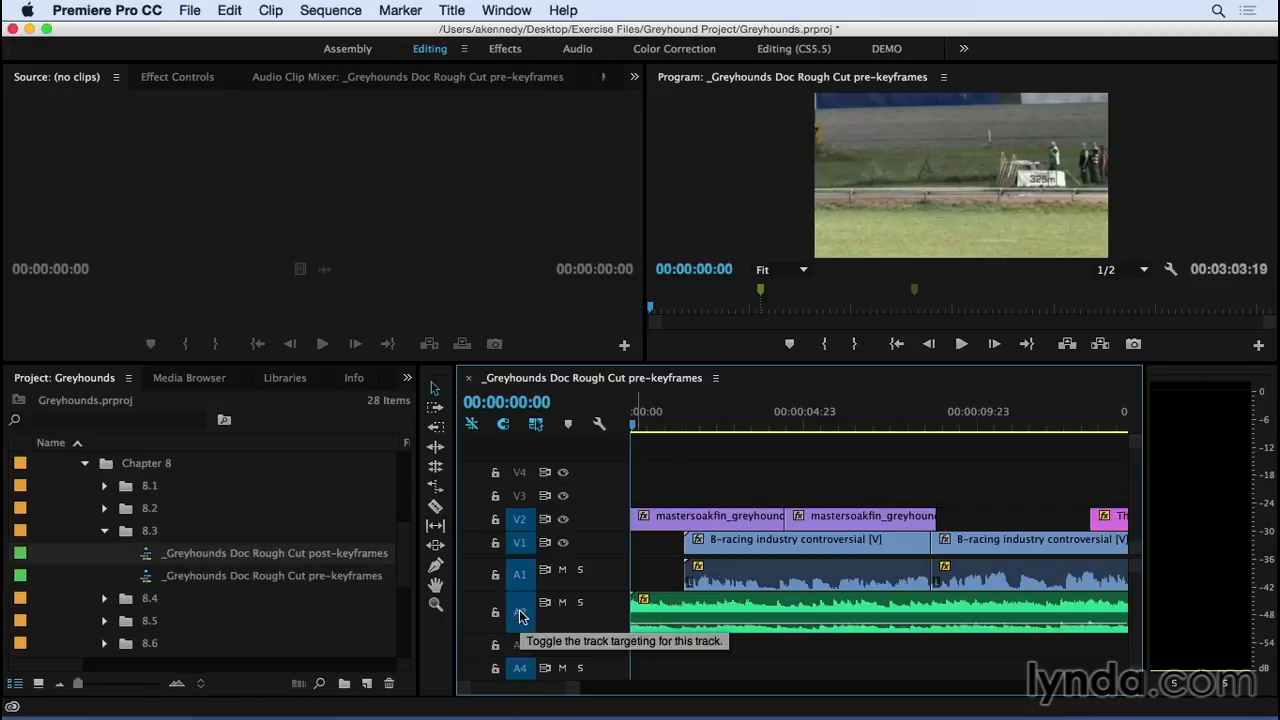
scroll(519, 612, "down", 3)
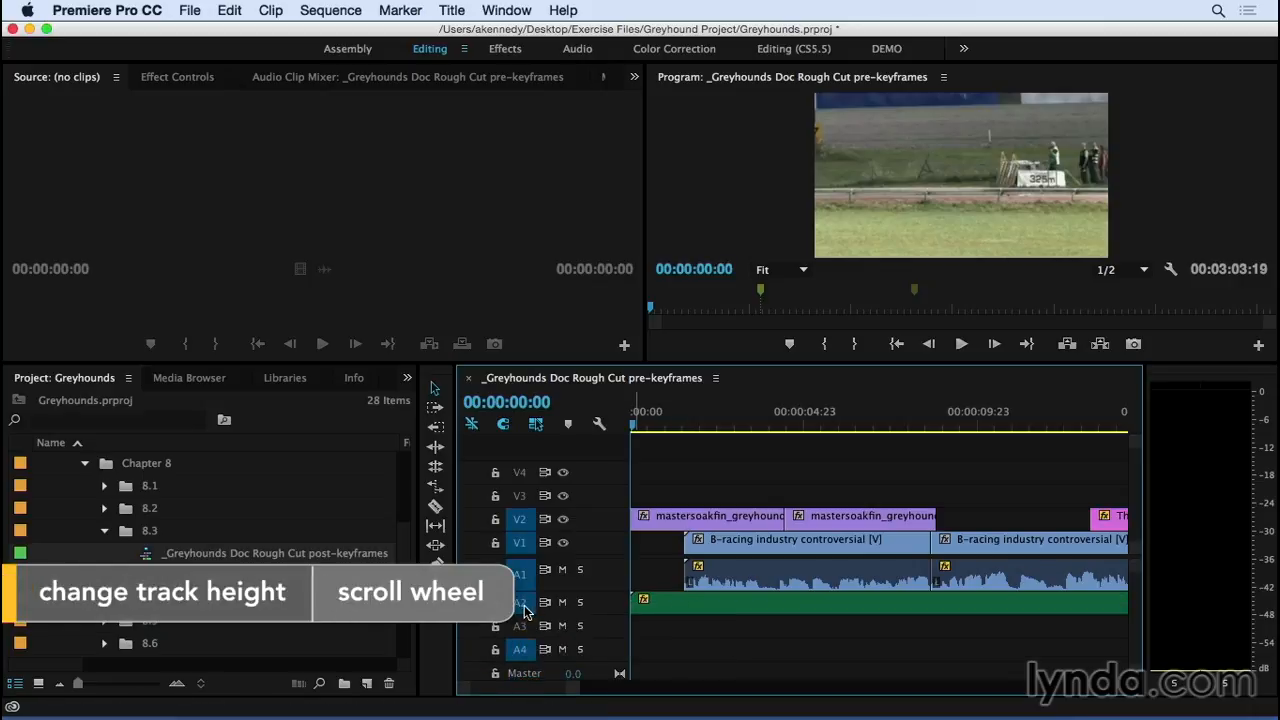
scroll(522, 612, "up", 3)
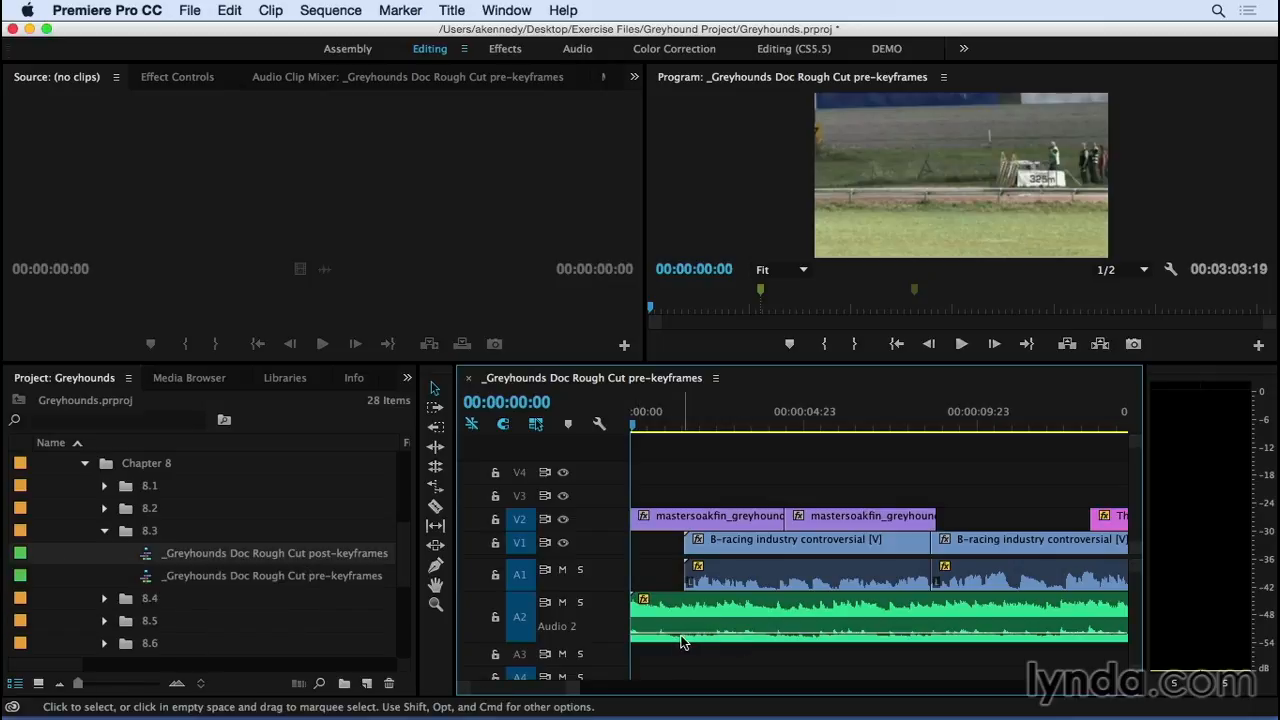
Step: Add two volume keyframes to the A2 music just before the first interview clip and raise the opening level slightly
left_click(676, 634, "super")
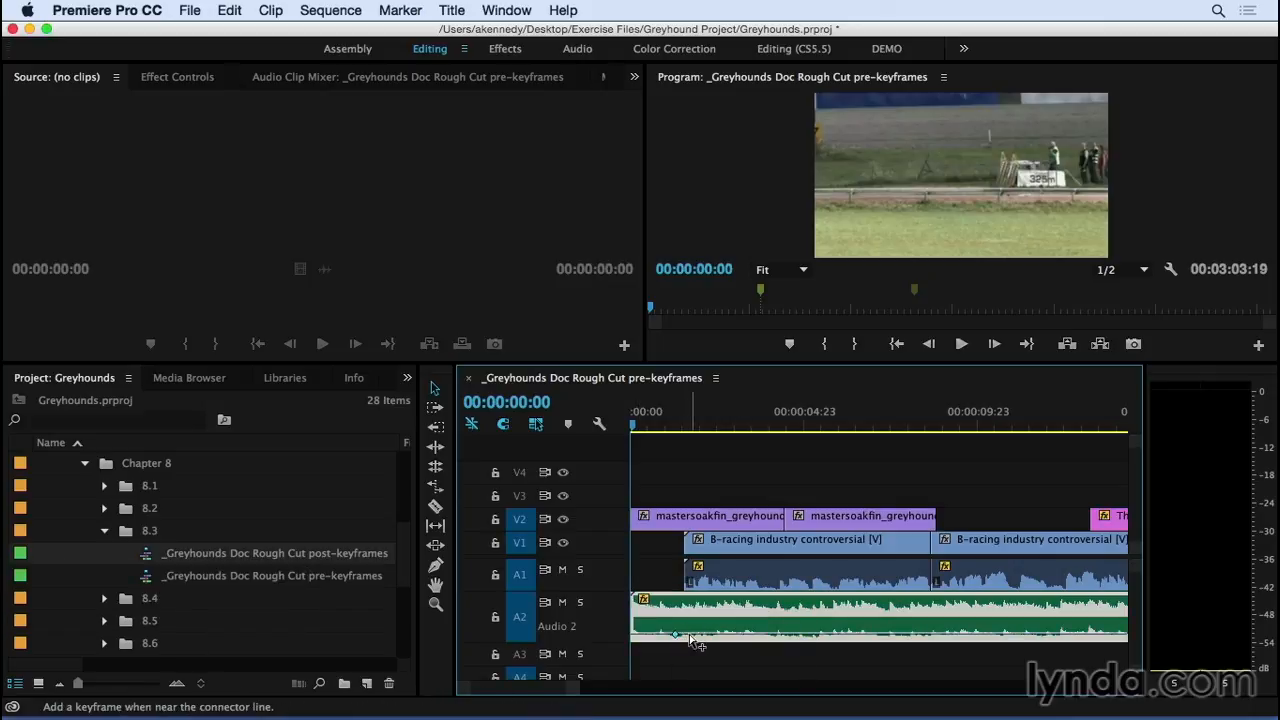
left_click(691, 636, "super")
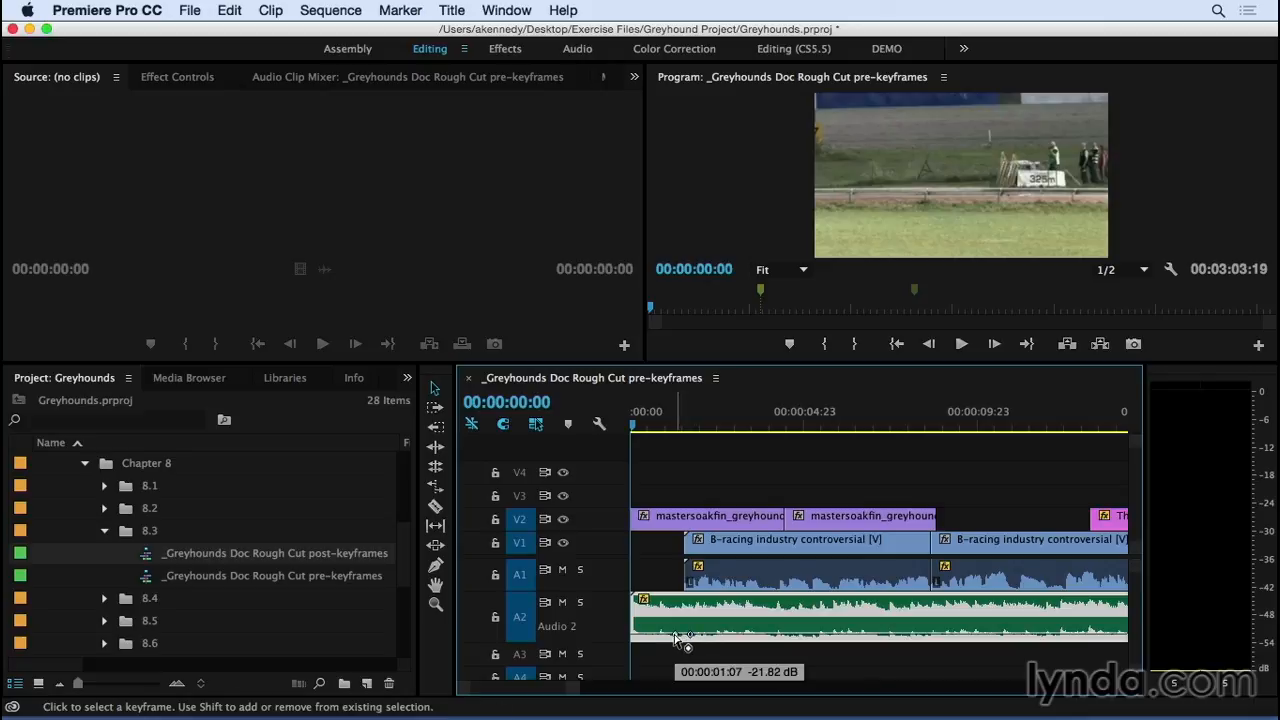
mouse_move(676, 634)
left_mouse_down()
mouse_move(676, 607)
mouse_move(676, 636)
mouse_move(678, 622)
mouse_move(655, 623)
mouse_move(679, 630)
left_mouse_up()
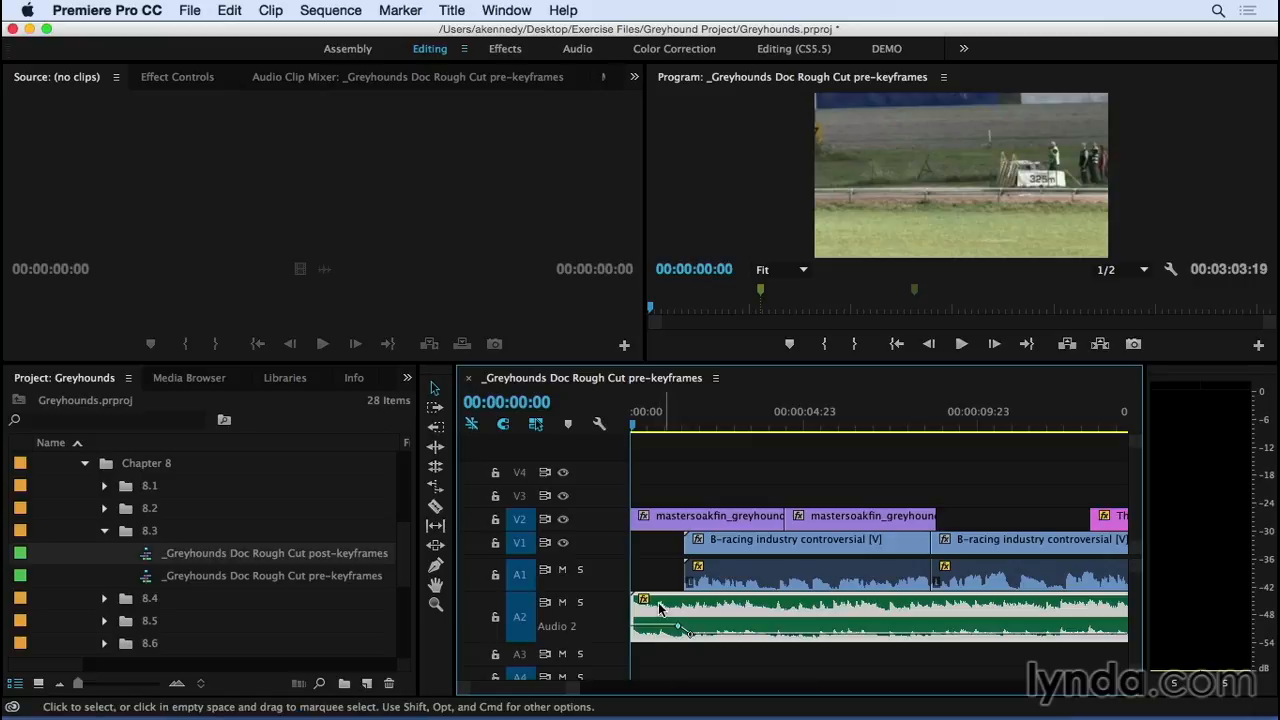
Step: With the playhead at 00:00:00:10, lower and then raise the selected music clip's volume in small increments
left_click(646, 428)
key("bracketleft")
key("bracketleft")
key("bracketleft")
key("bracketleft")
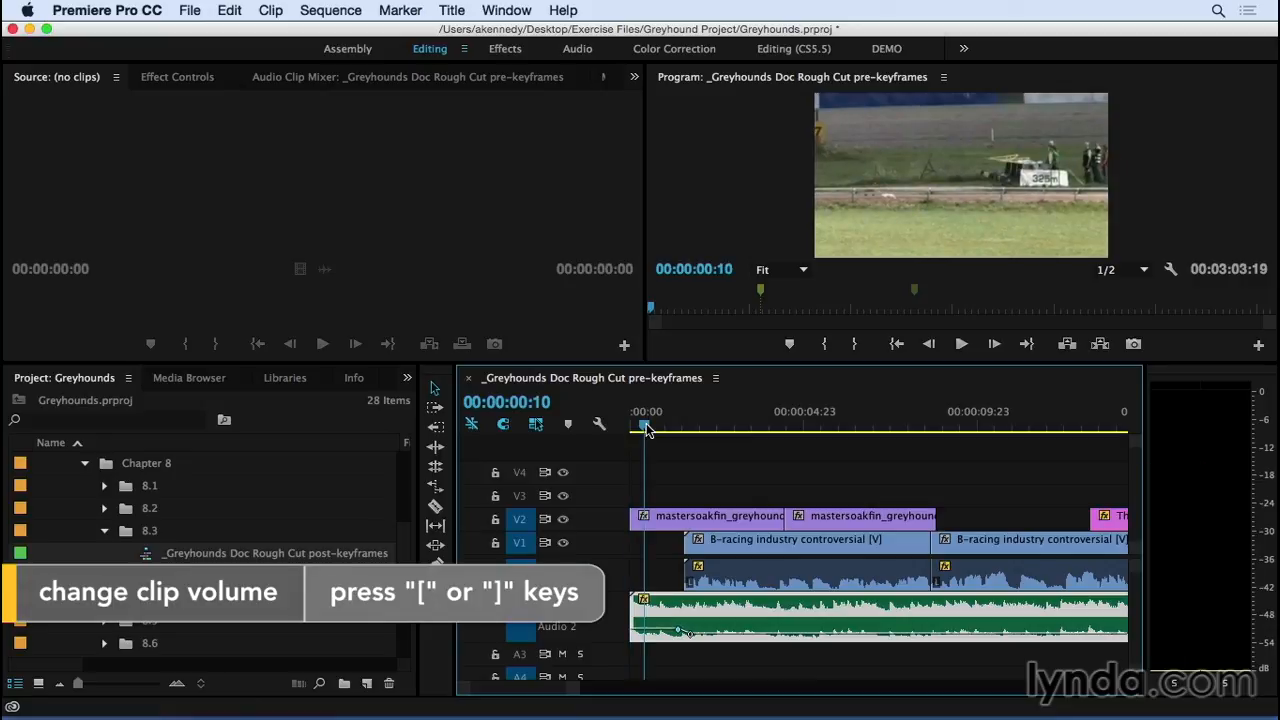
key("bracketright")
key("bracketright")
key("bracketright")
key("bracketright")
key("bracketright")
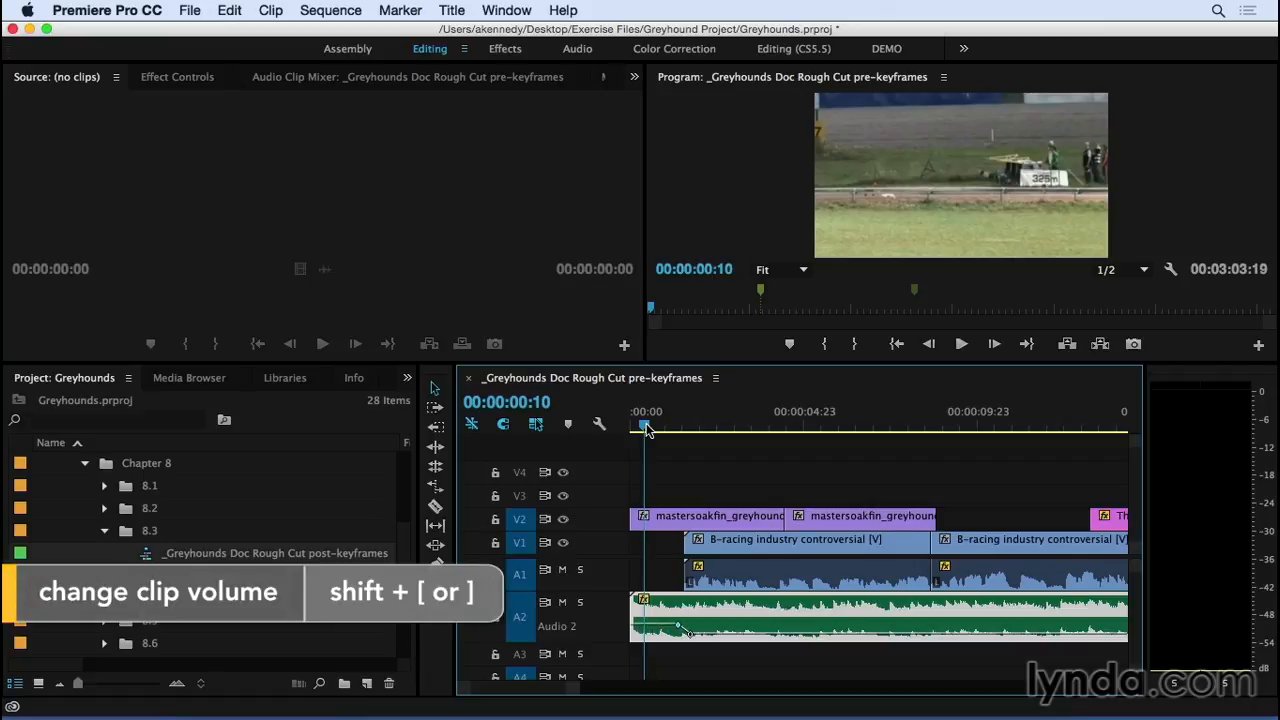
Step: Try raising and lowering the selected music clip's volume in larger increments
key("shift+bracketright")
key("shift+bracketright")
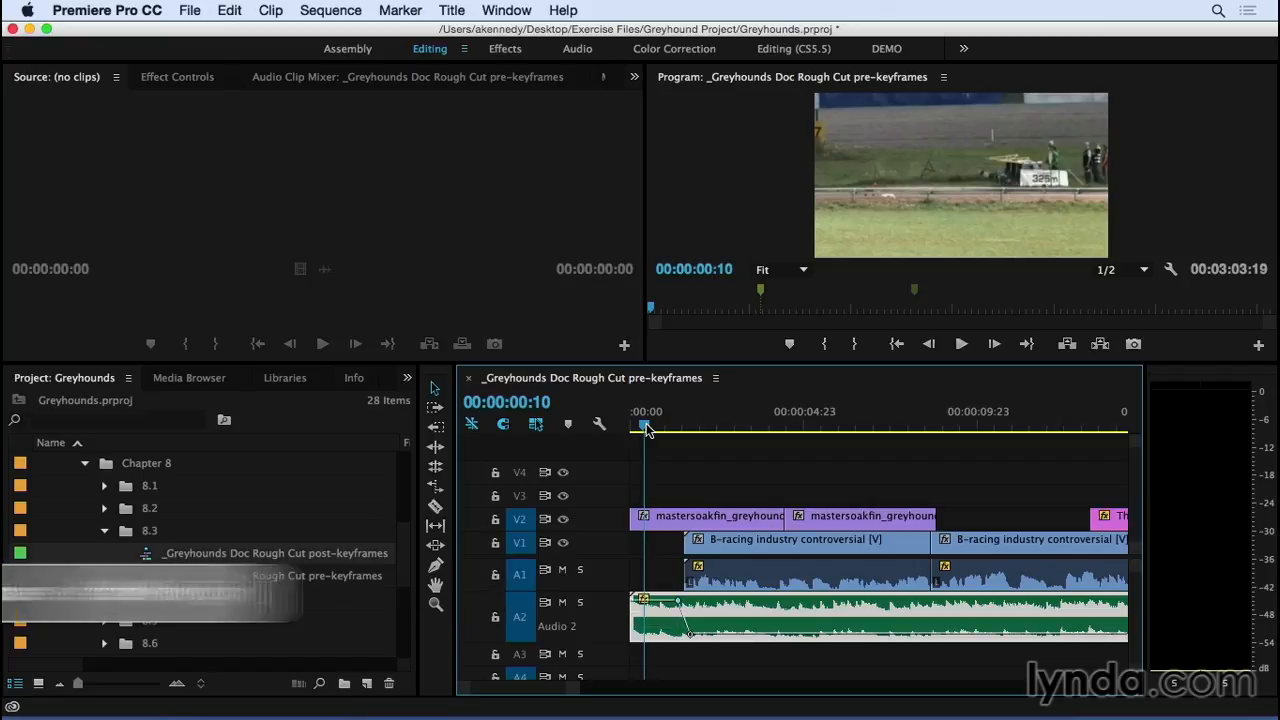
key("shift+bracketleft")
key("shift+bracketright")
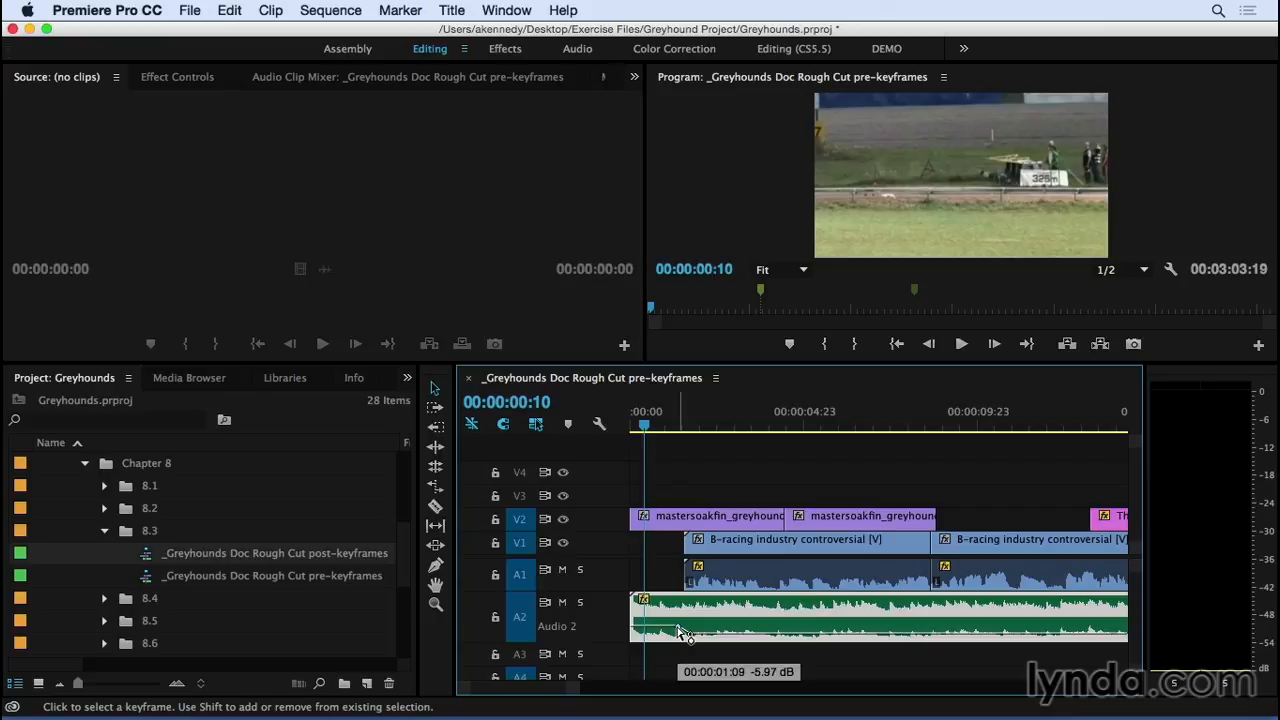
Step: Shift the first music keyframe slightly up and nearer the interview clip's start, and play back the opening
mouse_move(680, 632)
left_mouse_down()
mouse_move(690, 635)
mouse_move(658, 625)
mouse_move(684, 628)
left_mouse_up()
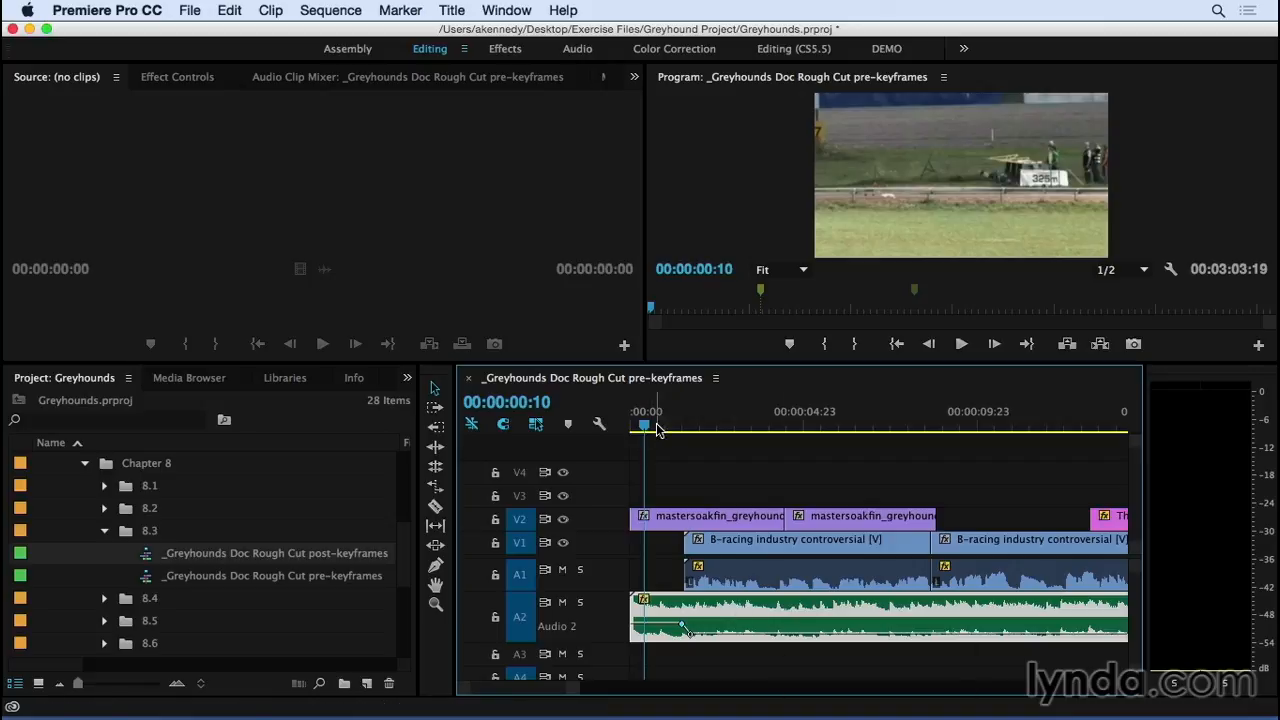
key("space")
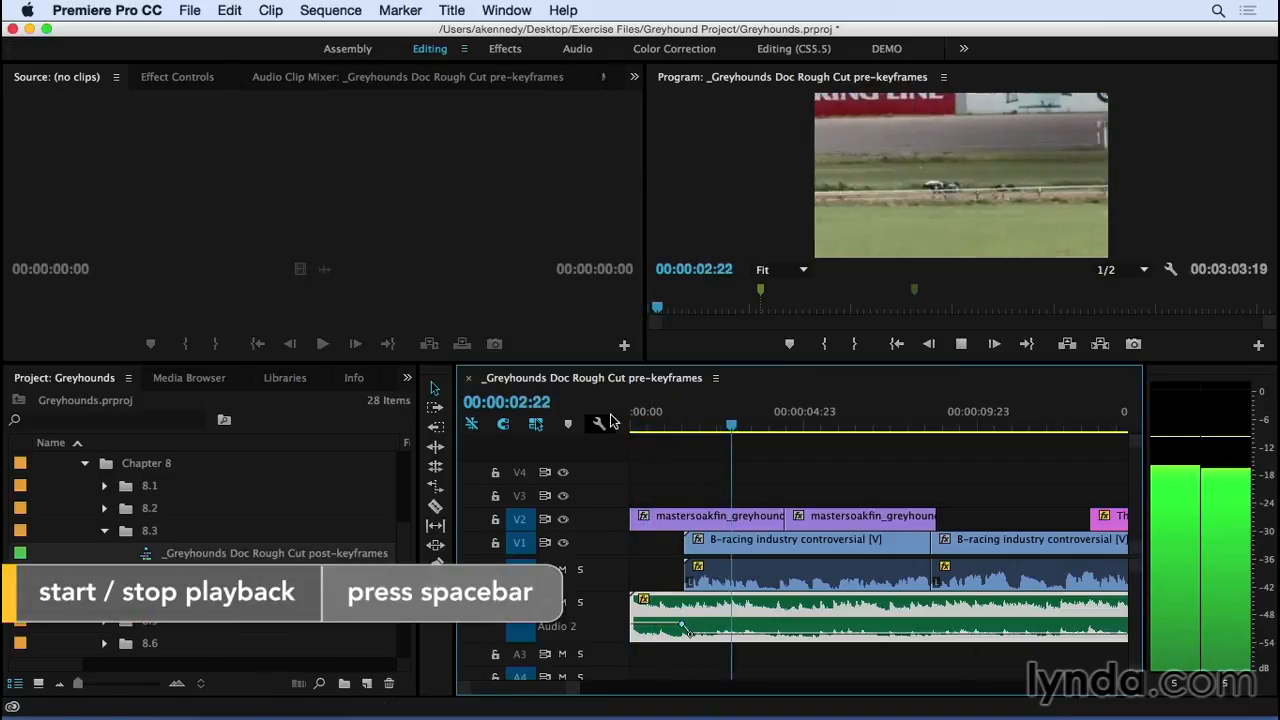
key("space")
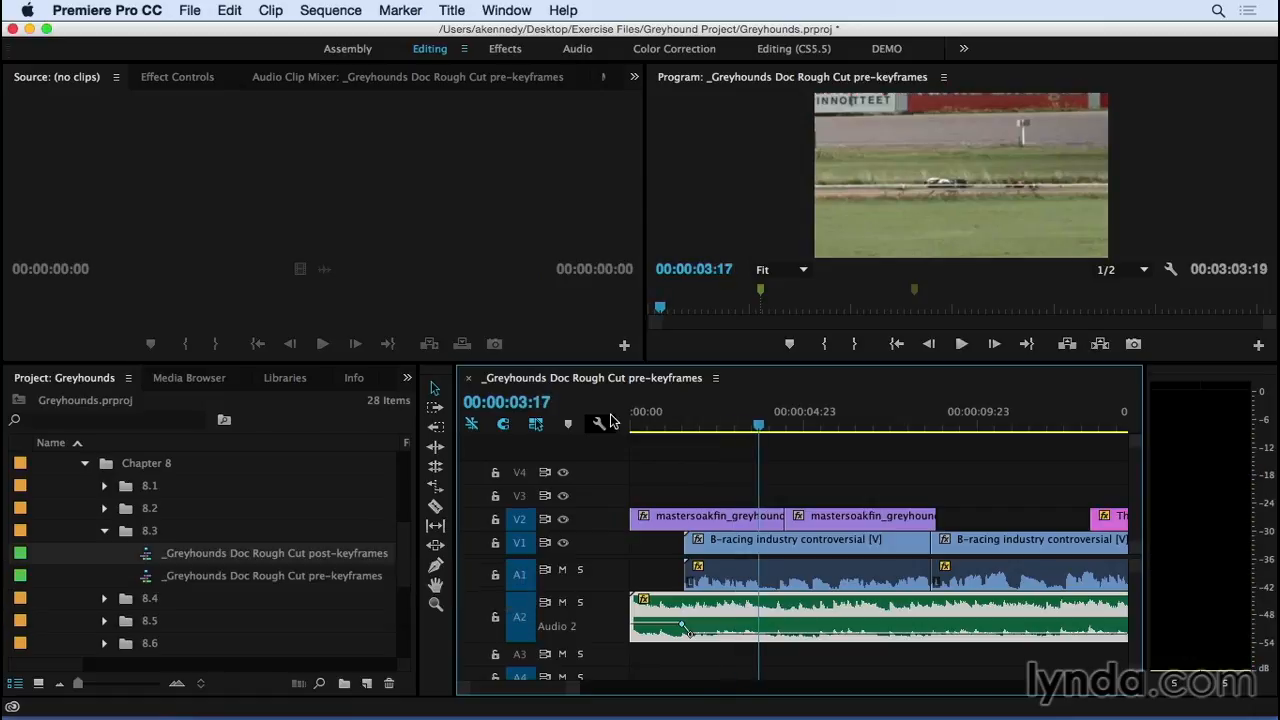
Step: Move the upper music keyframe slightly earlier to about 00:00:01:08 at about -3.5 dB, and play the opening from the start
key("=")
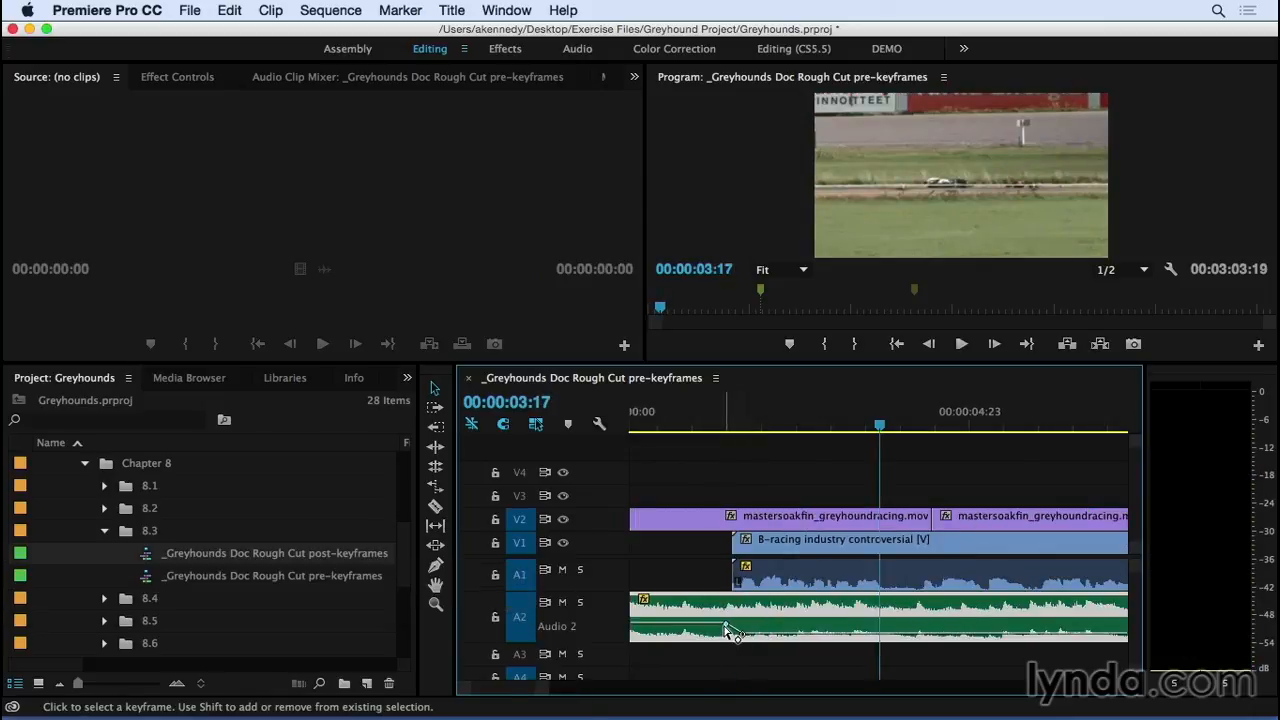
mouse_move(727, 630)
left_click_drag(727, 630, 720, 630)
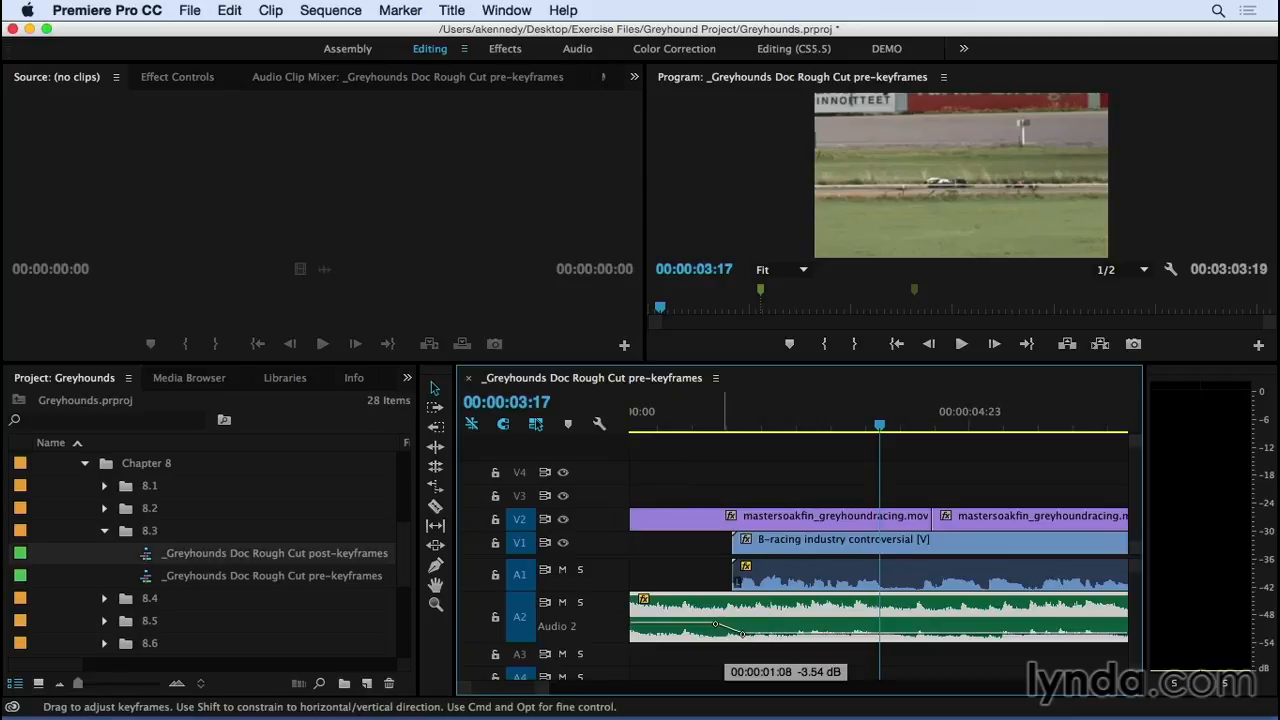
left_click_drag(716, 625, 716, 626)
left_click(634, 424)
key("space")
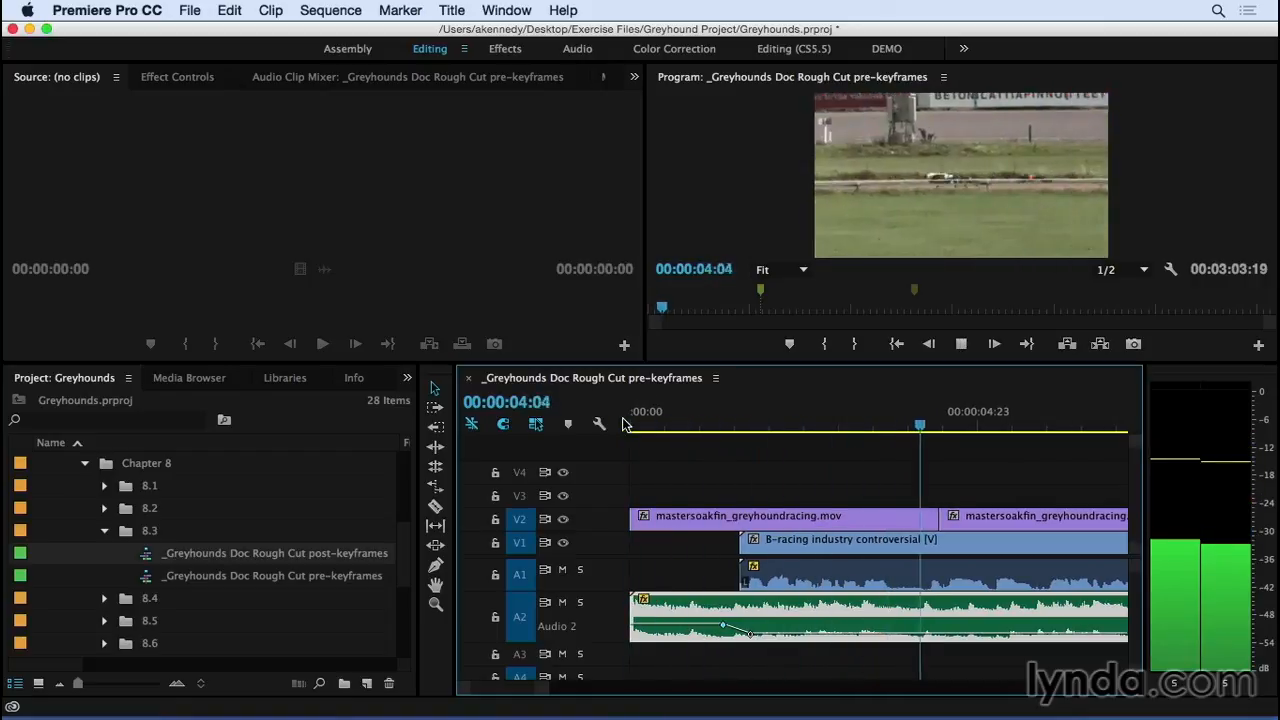
key("space")
Step: At the narration gap near 00:00:19:15, use the Pen tool to add two music volume keyframes at each end of the gap
key("minus")
key("minus")
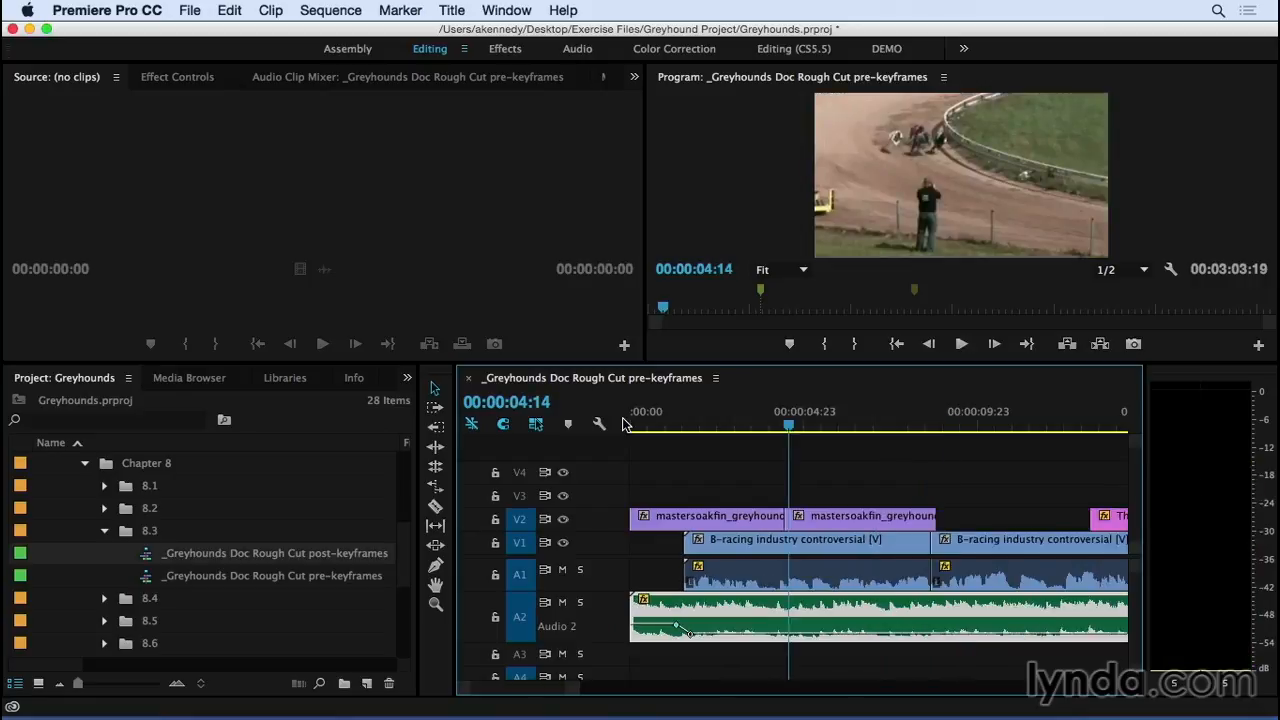
left_click(972, 430)
key("equal")
key("equal")
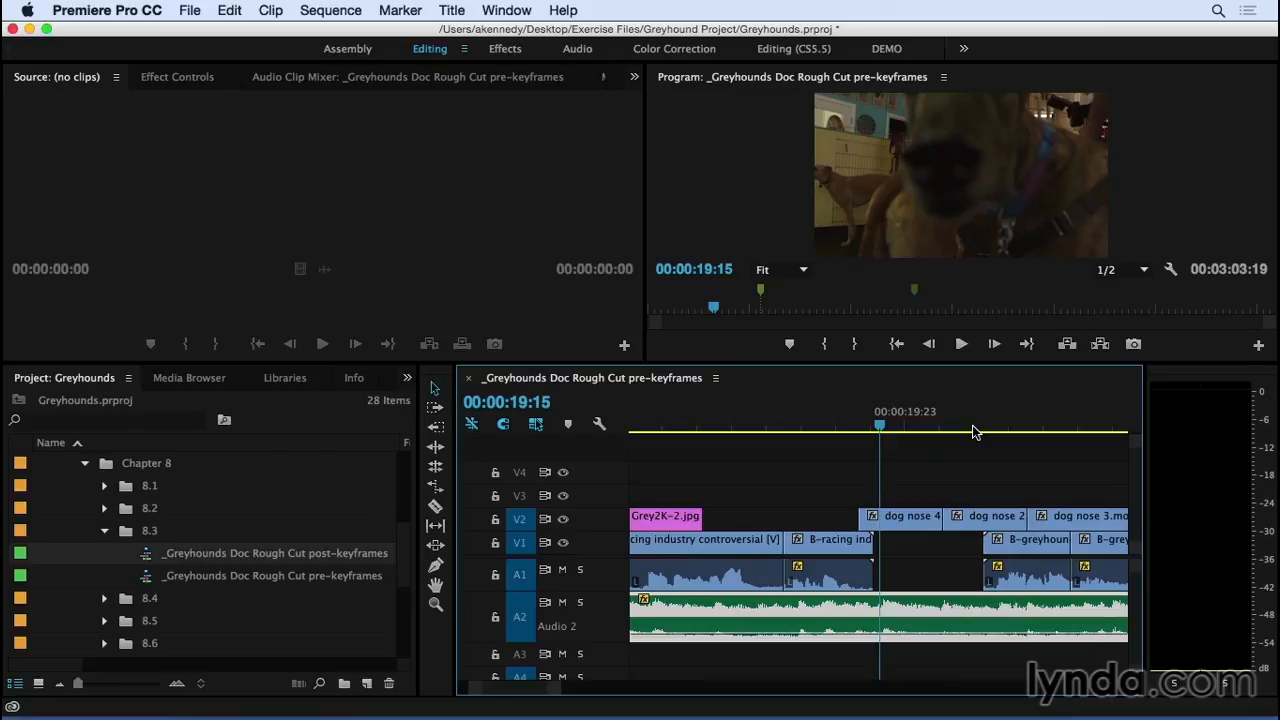
left_click(926, 467)
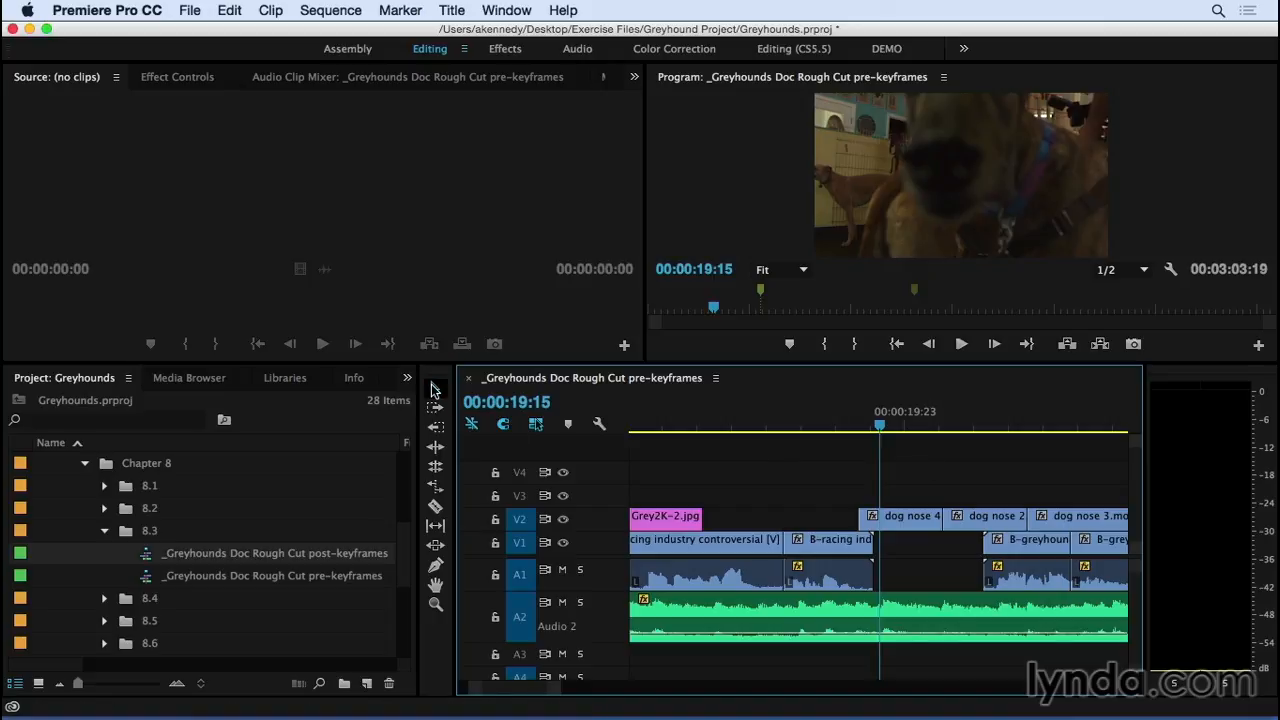
left_click(435, 566)
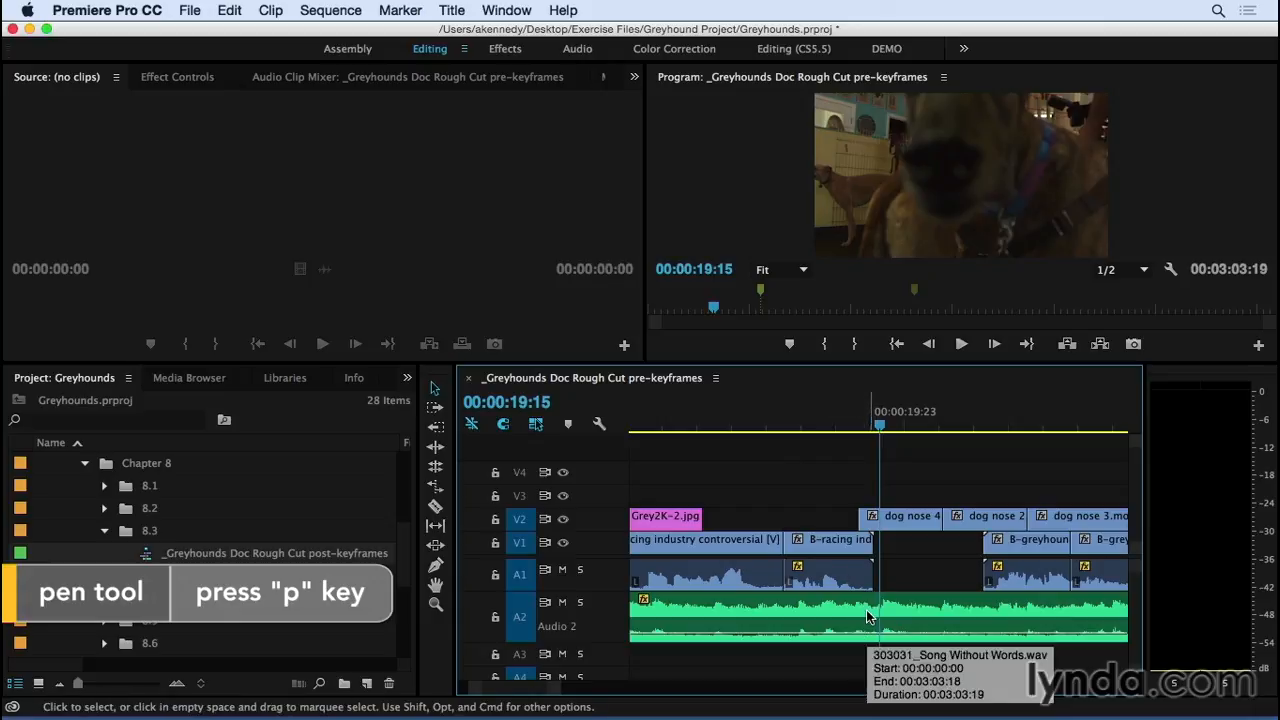
key("p")
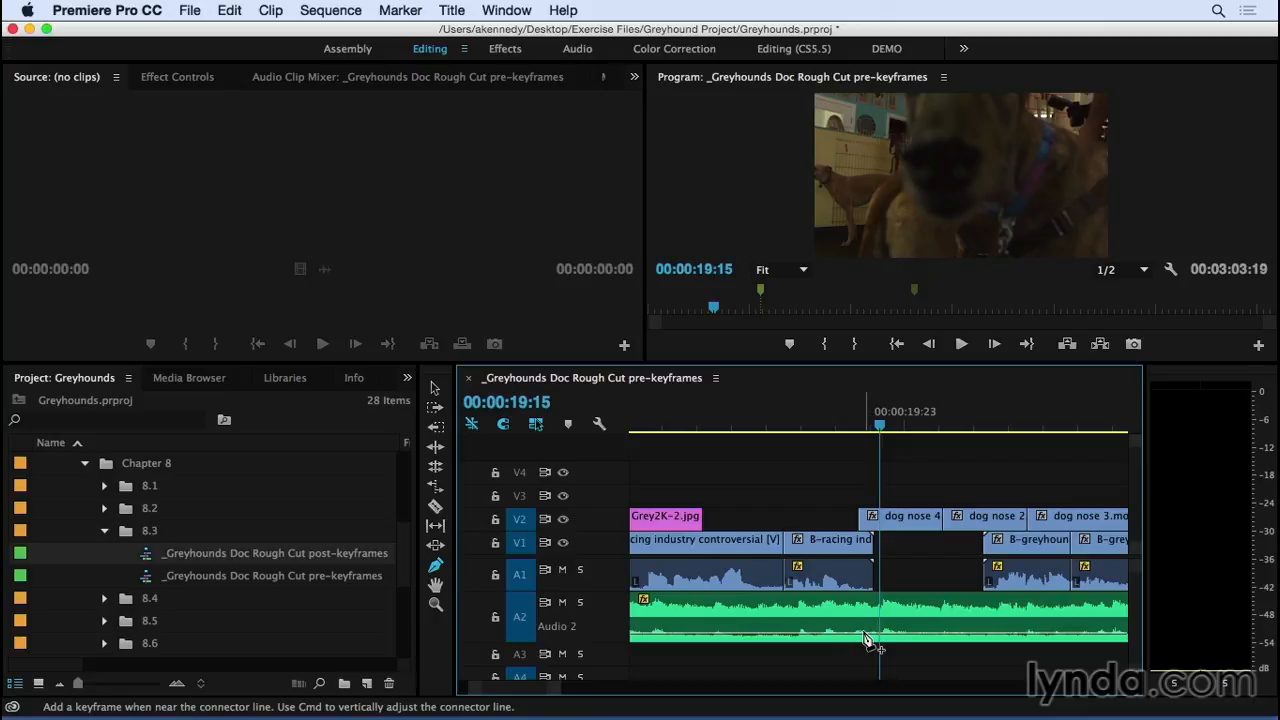
left_click(864, 634)
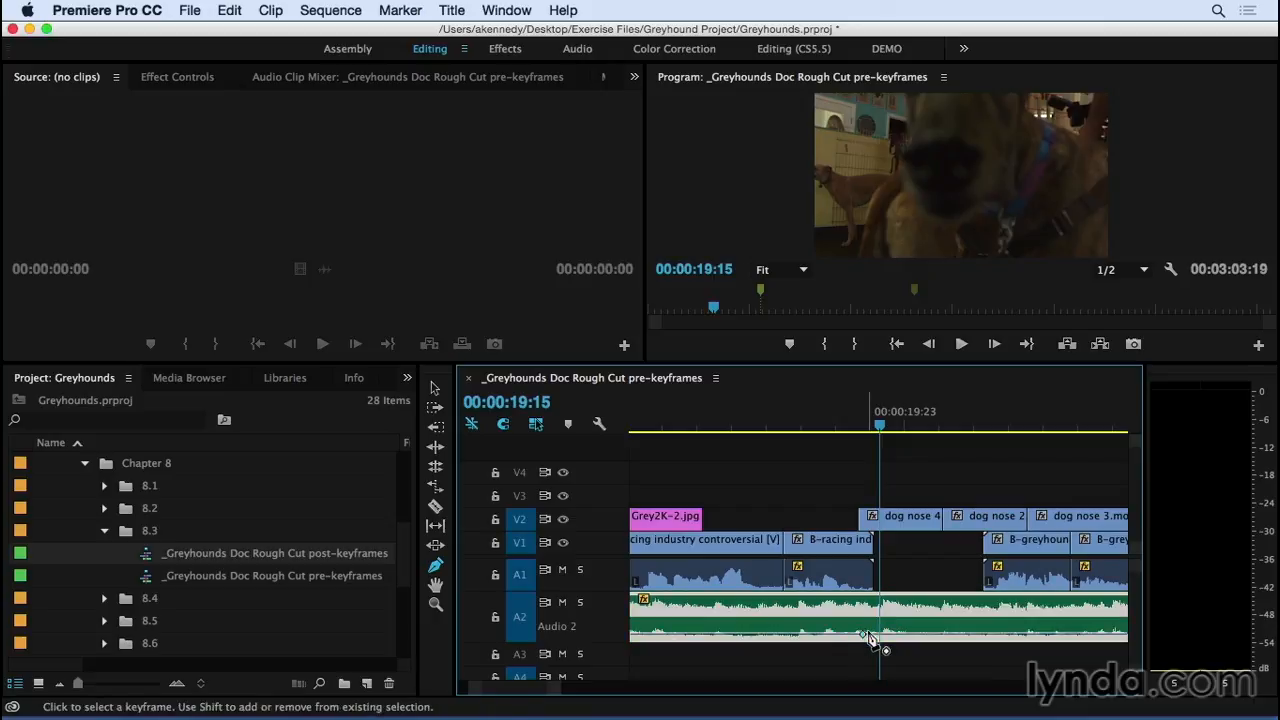
left_click(979, 635)
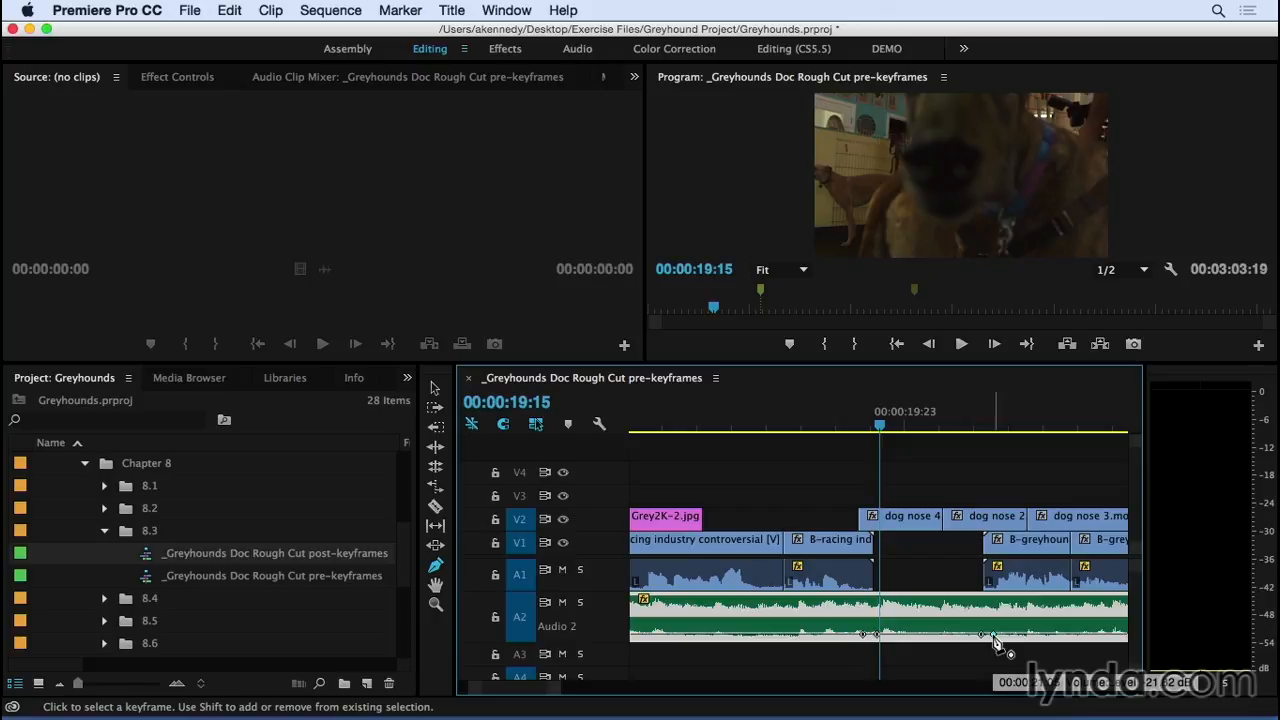
Step: Raise the music level between the gap's inner keyframes to about -7.84 dB and play back the section
key("v")
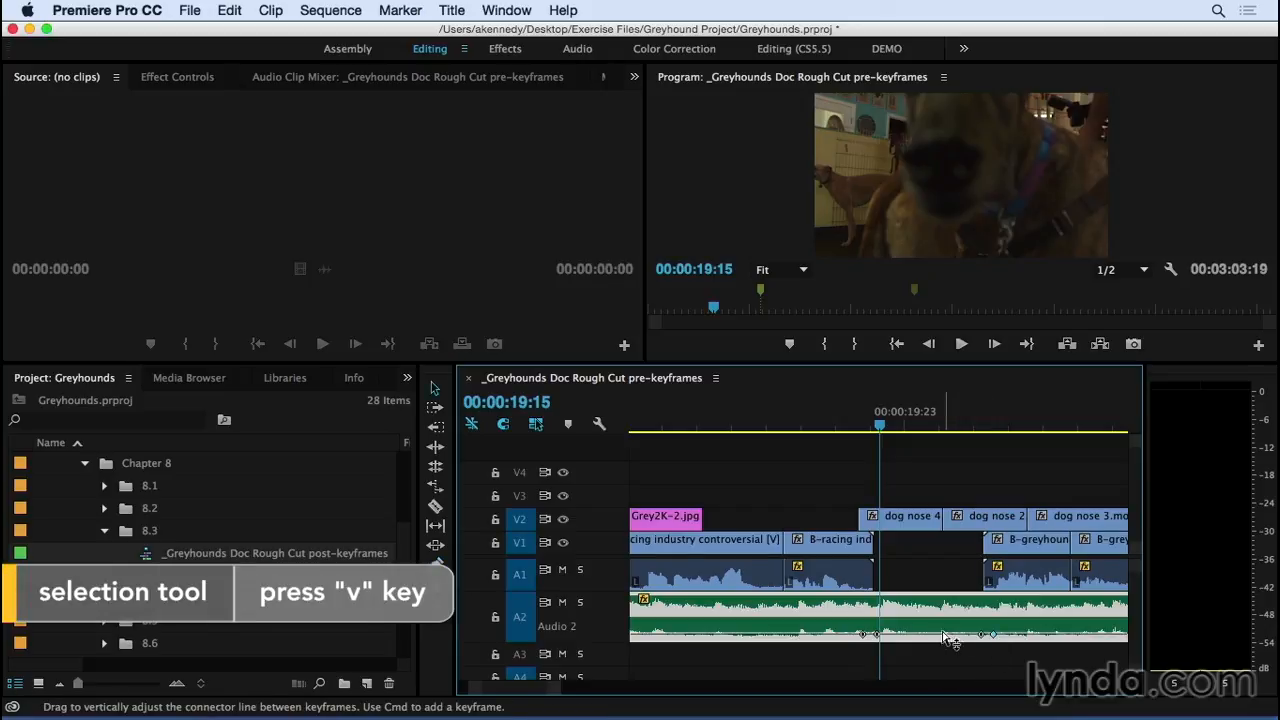
left_click_drag(948, 640, 948, 636)
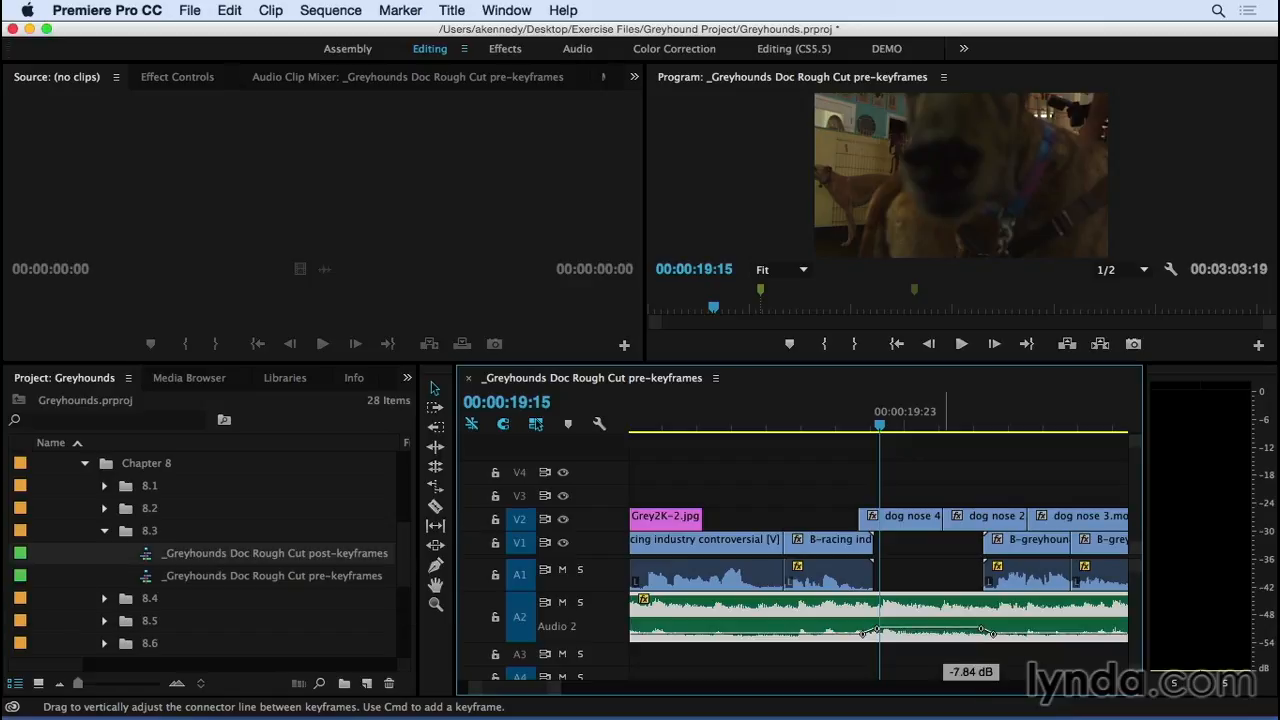
left_click(846, 428)
key("space")
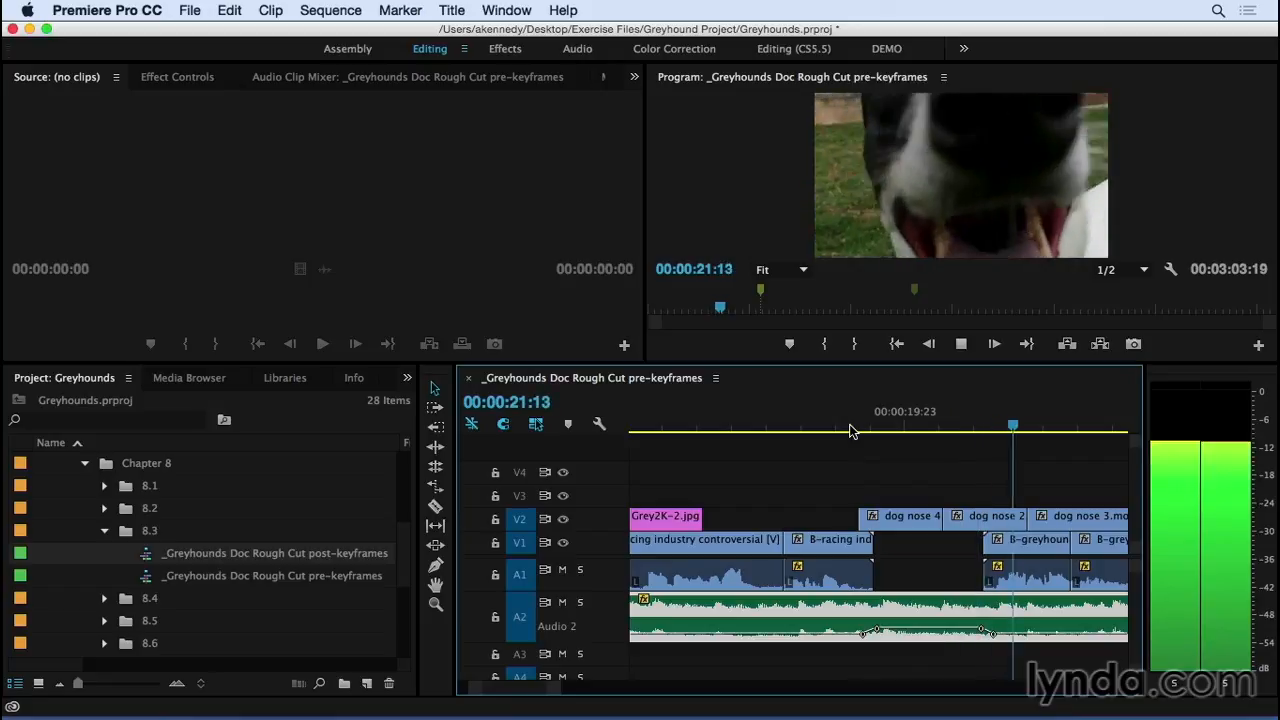
key("space")
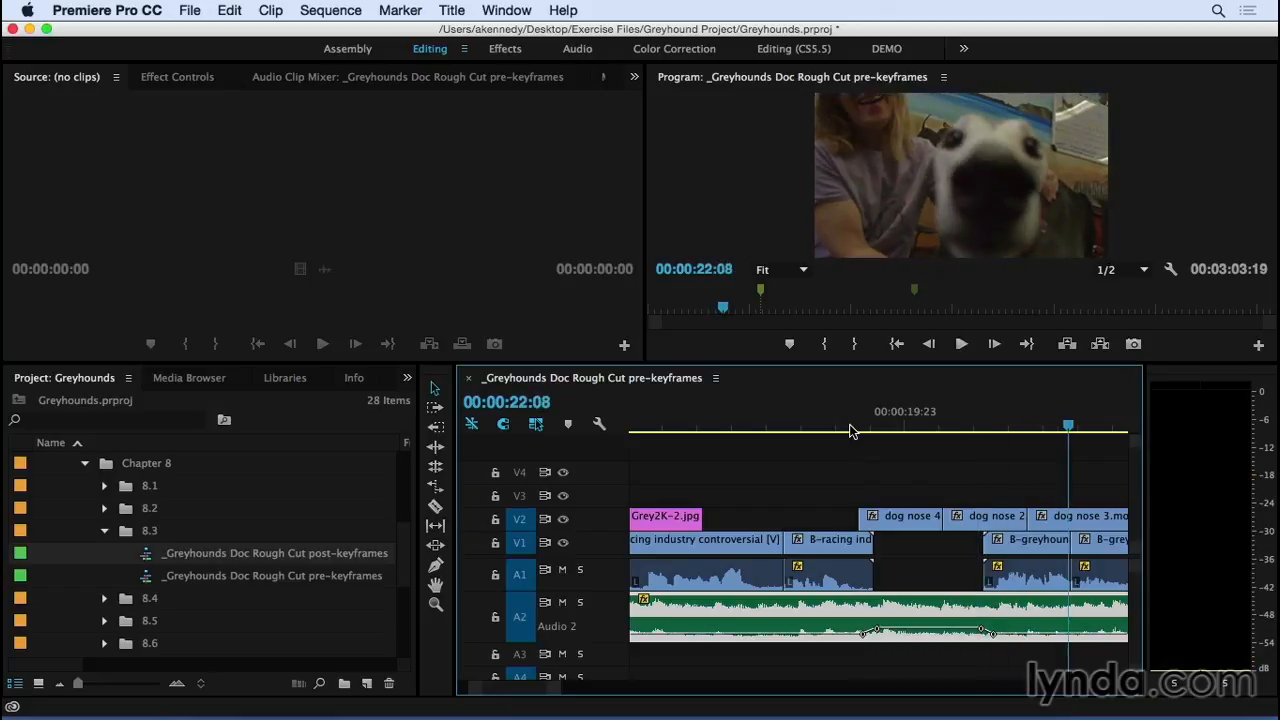
Step: Go to the narration gap at 00:01:01:17 and expand the music clip's Volume Level property in its effect settings
key("minus")
key("minus")
key("minus")
key("minus")
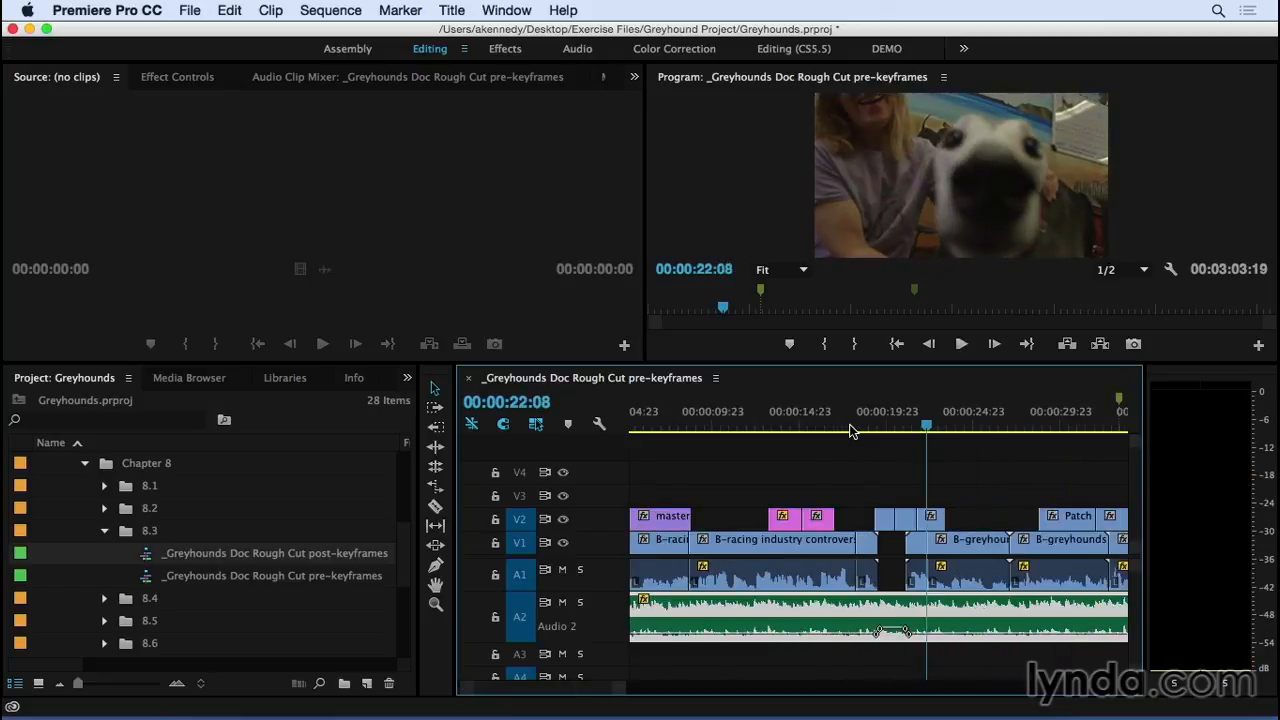
left_click(899, 430)
key("equal")
key("equal")
key("equal")
key("equal")
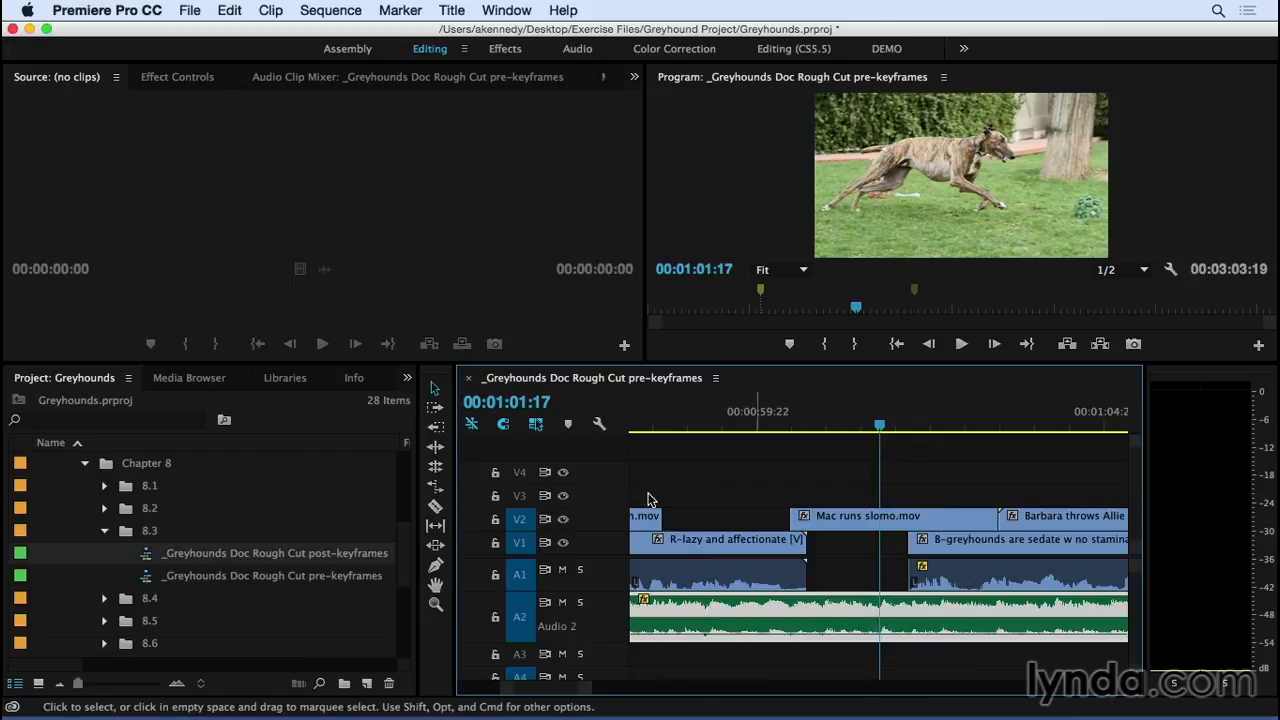
left_click(167, 80)
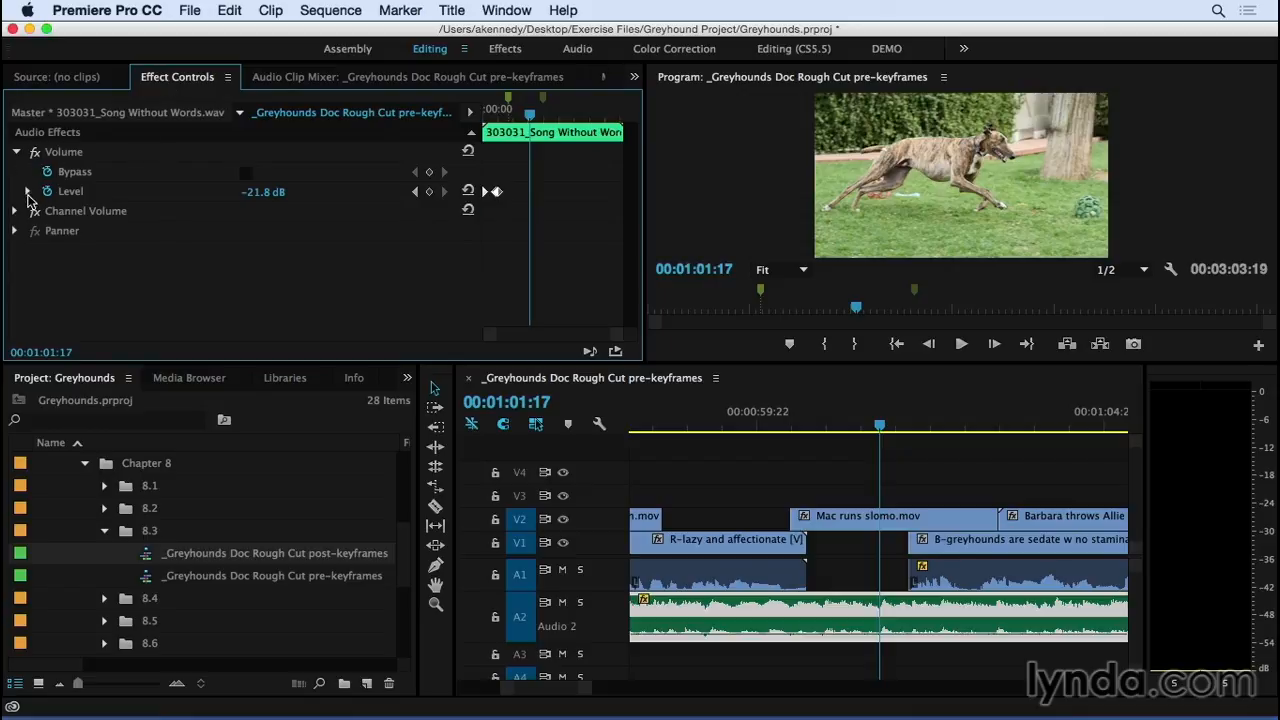
left_click(28, 191)
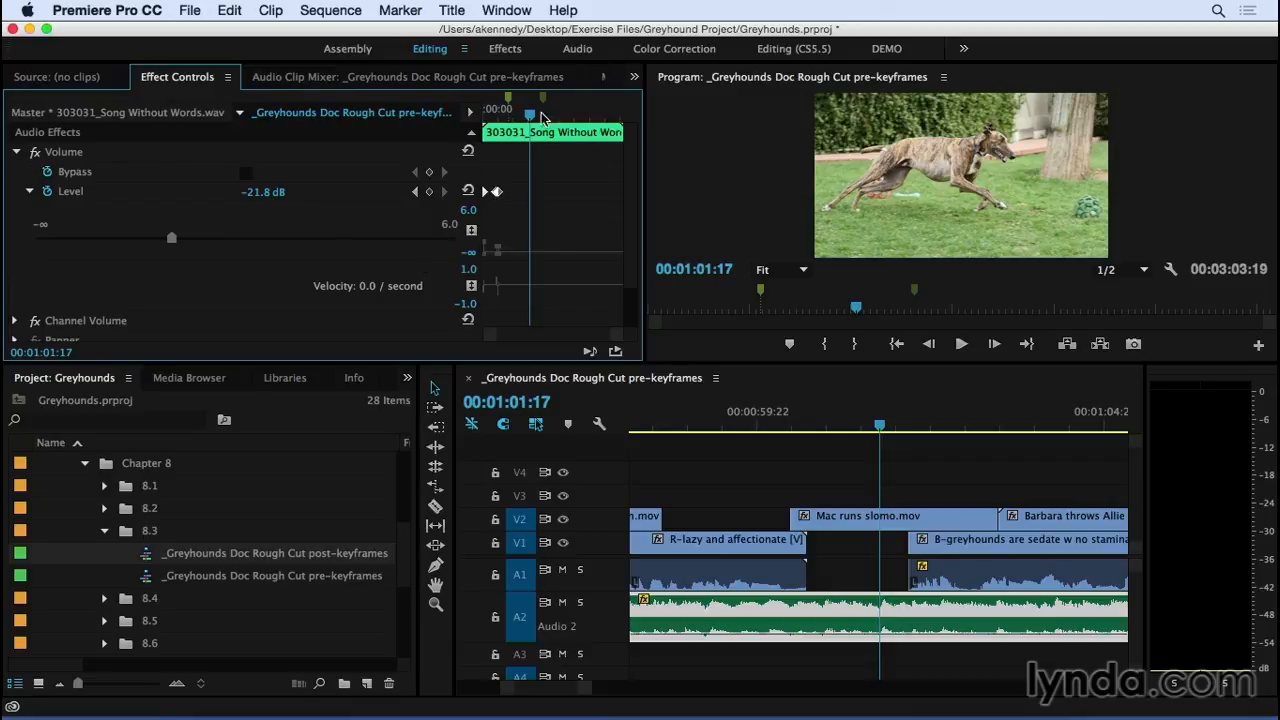
Step: Add a music Level keyframe at 00:01:00:12, just before the narration gap begins
key("=")
key("=")
key("=")
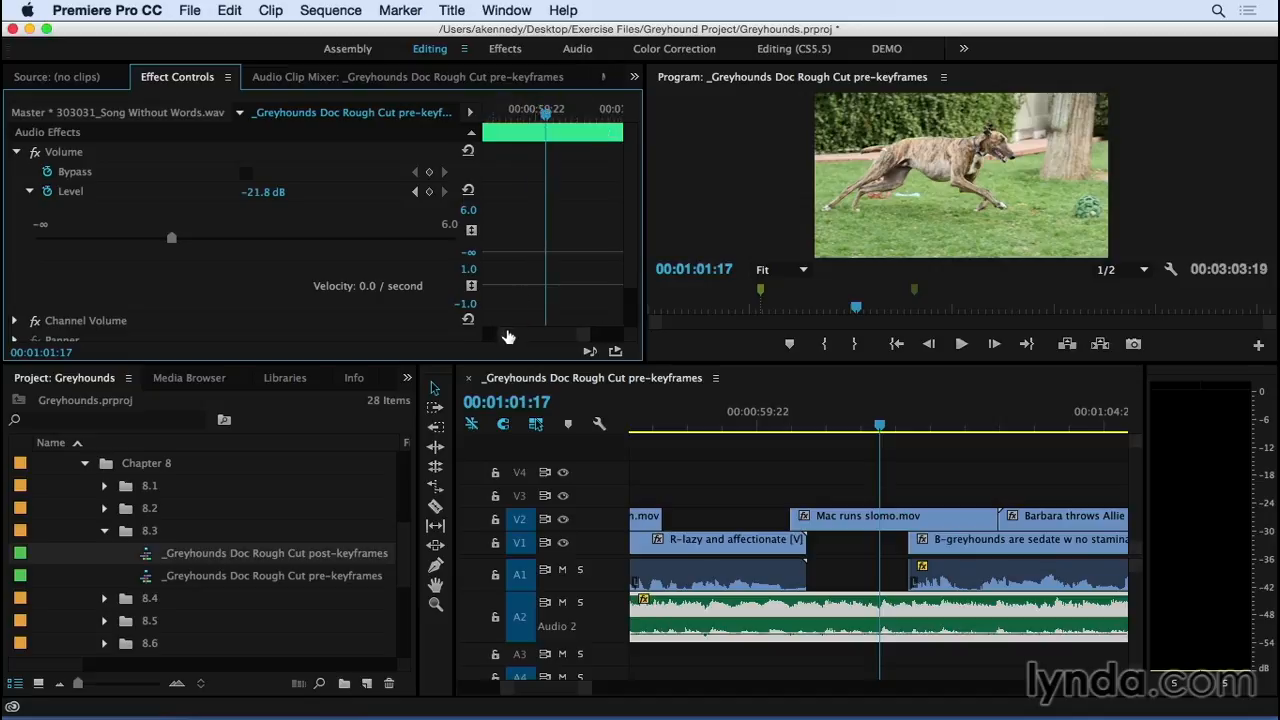
left_click_drag(529, 334, 556, 339)
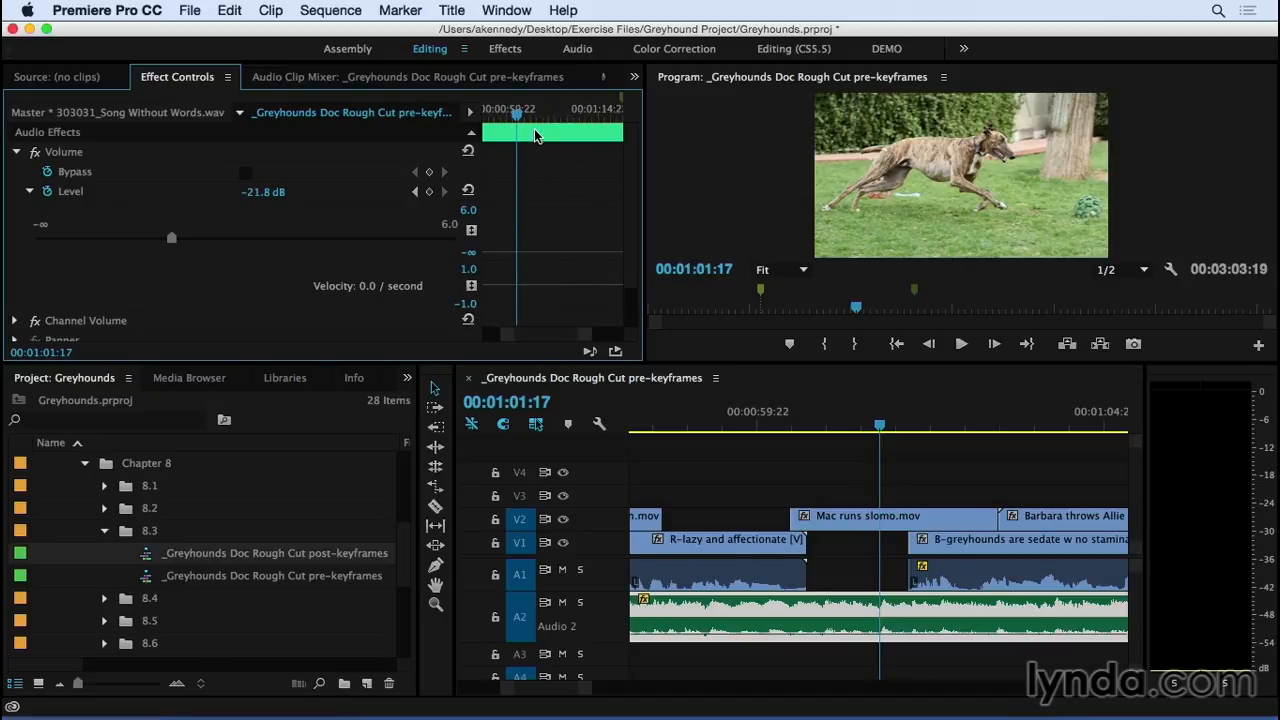
left_click_drag(803, 428, 790, 428)
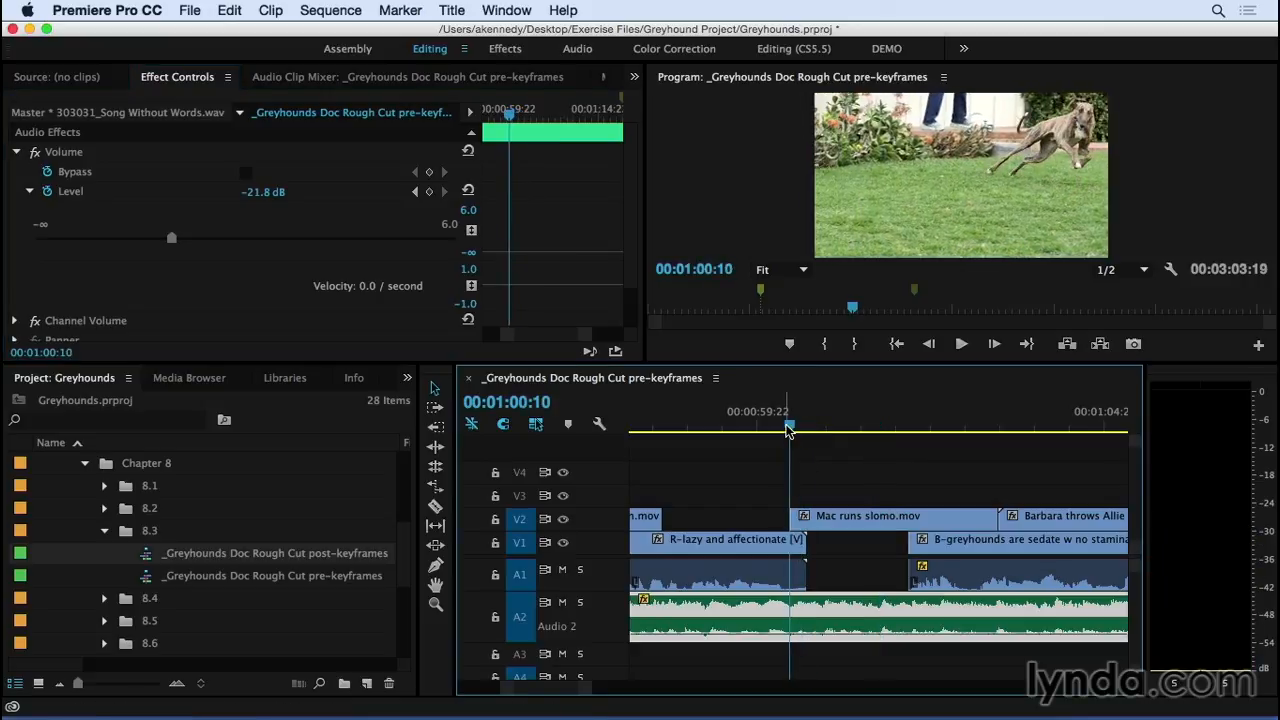
key("Right")
key("Right")
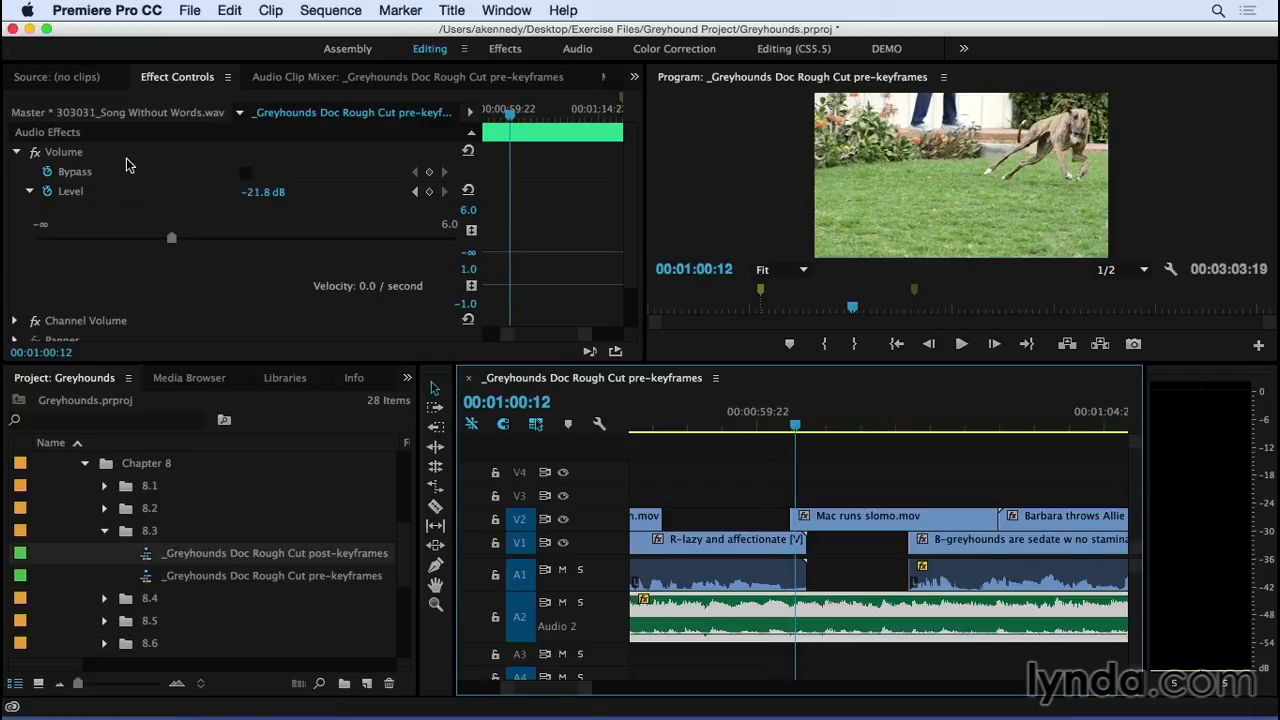
left_click(429, 191)
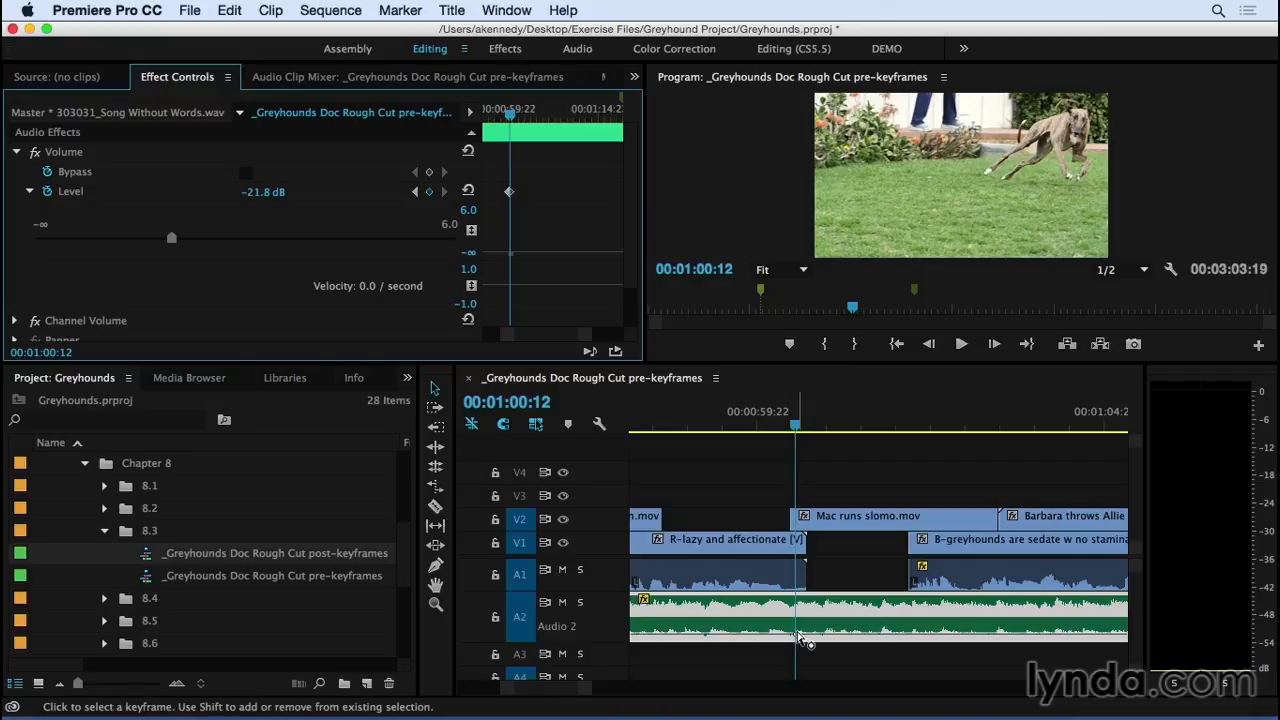
mouse_move(800, 638)
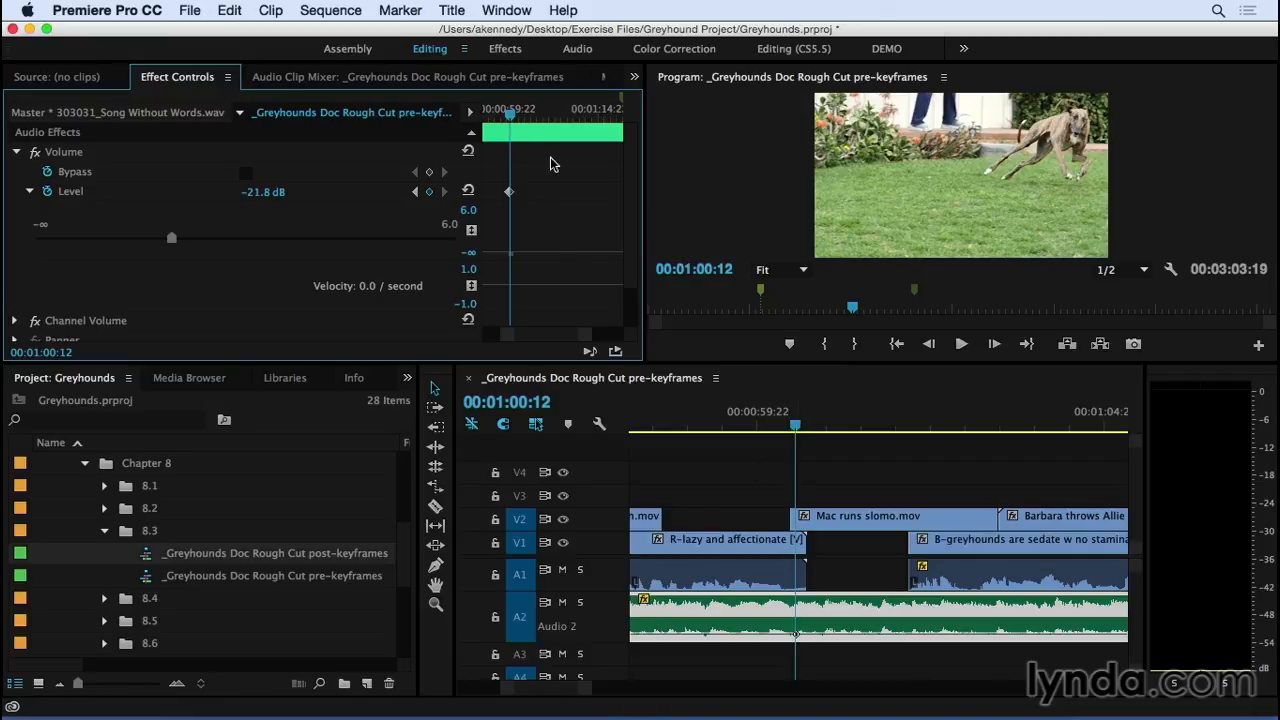
Step: Add three more music Level keyframes at 00:01:00:15, 00:01:02:01 and 00:01:02:04 to bracket the gap
left_click_drag(512, 117, 513, 117)
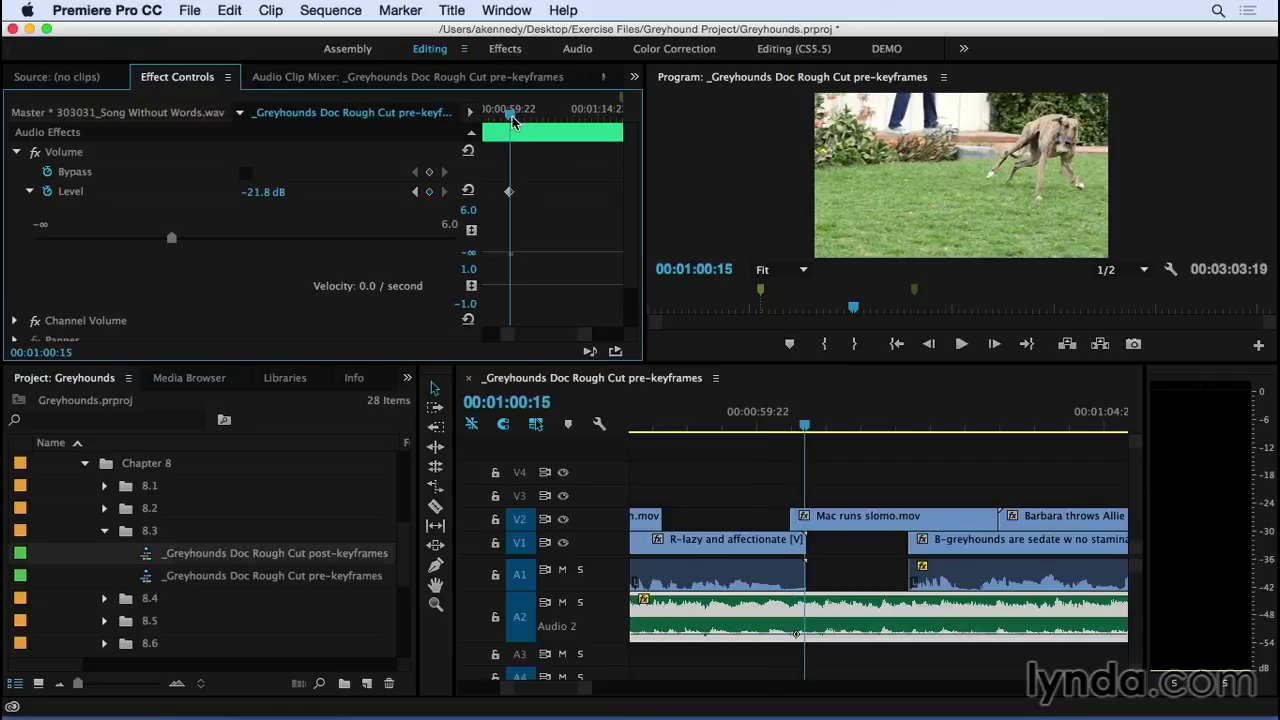
left_click(429, 192)
left_click_drag(511, 116, 519, 120)
left_click(429, 192)
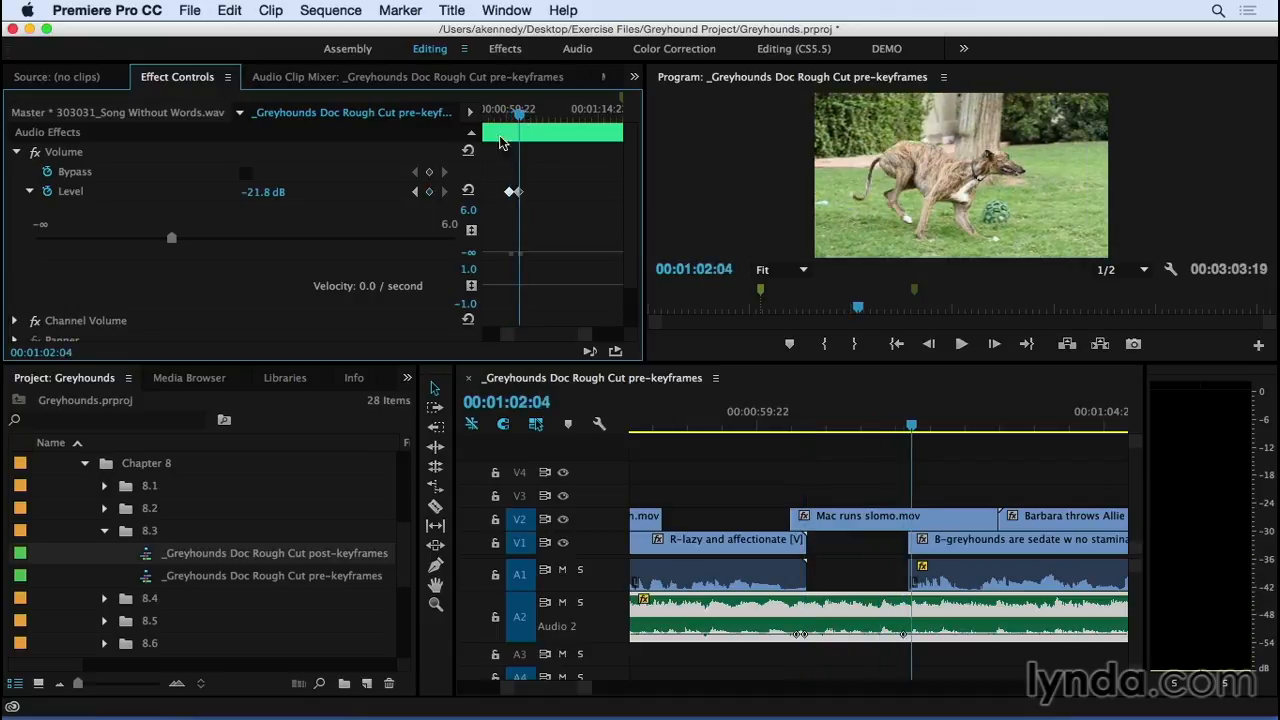
left_click(429, 192)
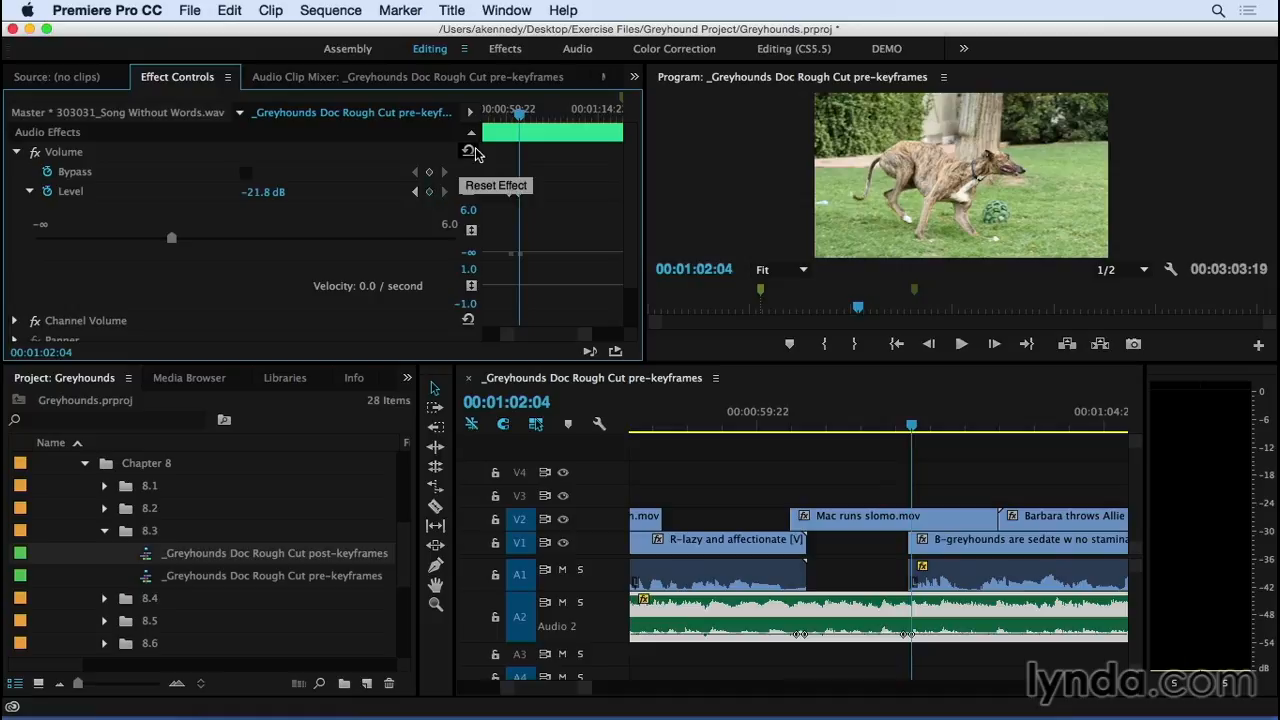
Step: Widen the effect settings area and raise the two inner Level keyframes together on the value graph to about -5.9 dB
key("equal")
key("equal")
key("equal")
key("equal")
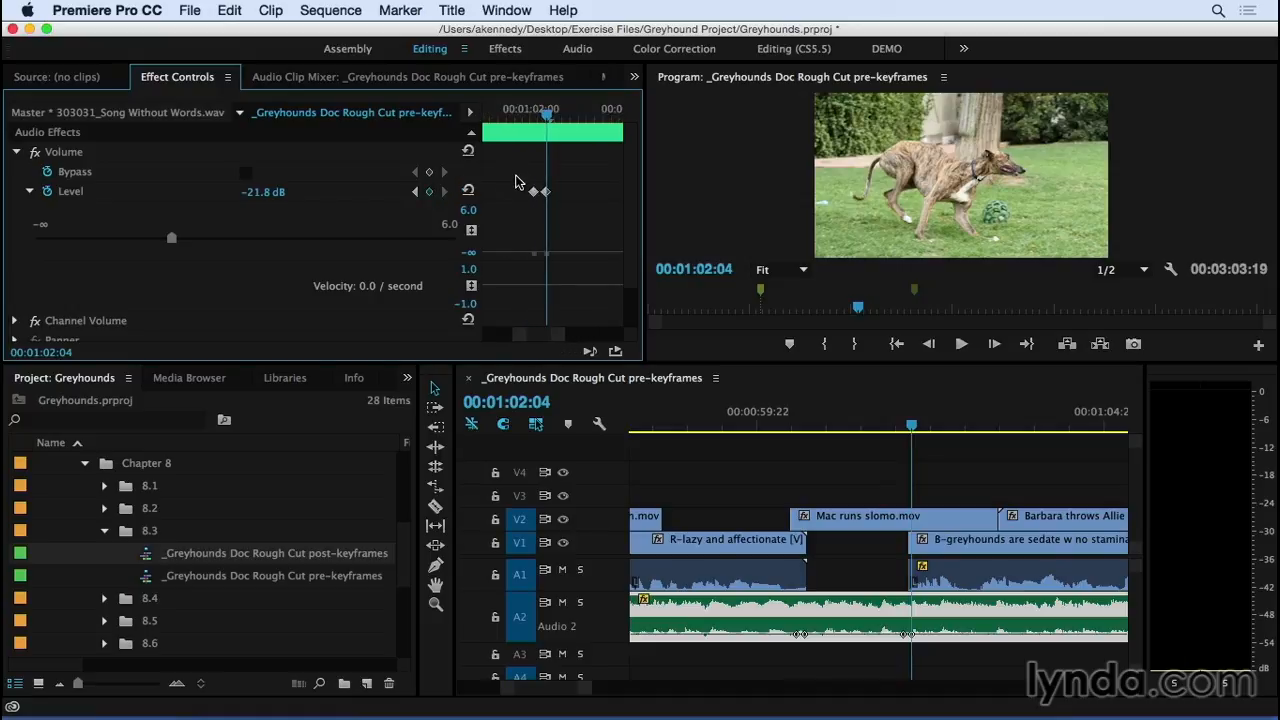
left_click(533, 192)
left_click_drag(646, 201, 757, 205)
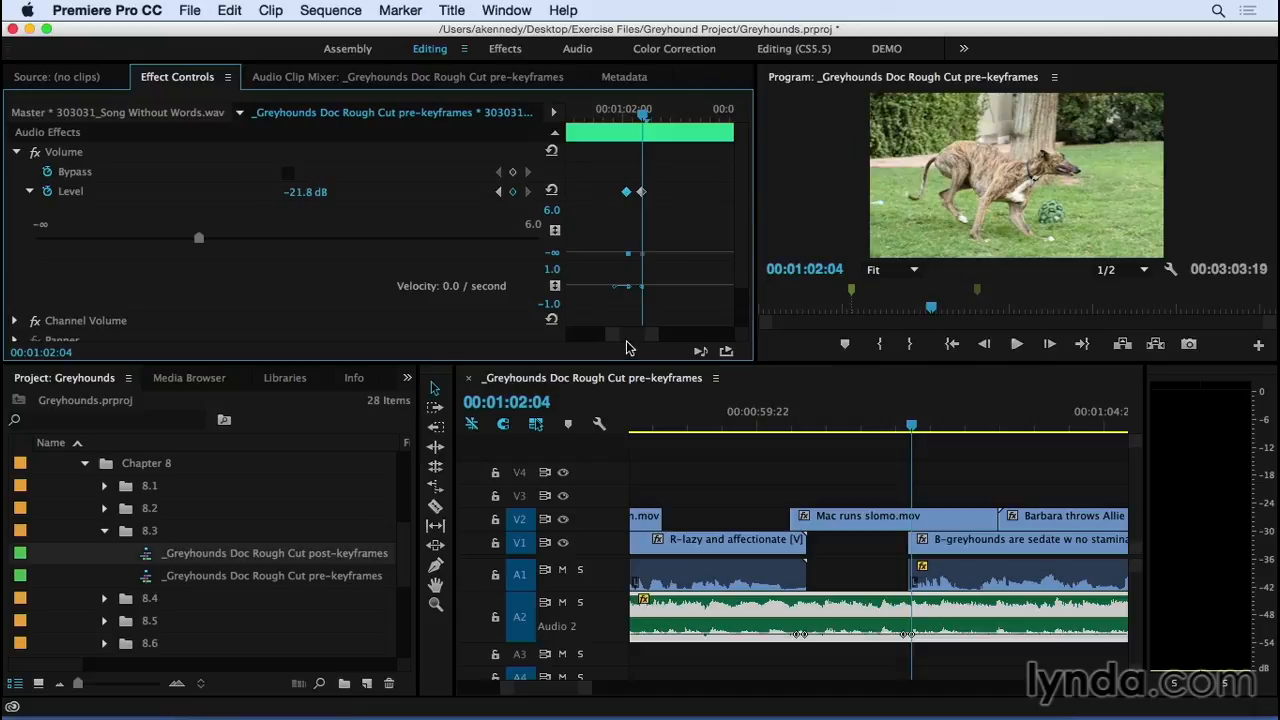
left_click_drag(627, 340, 604, 341)
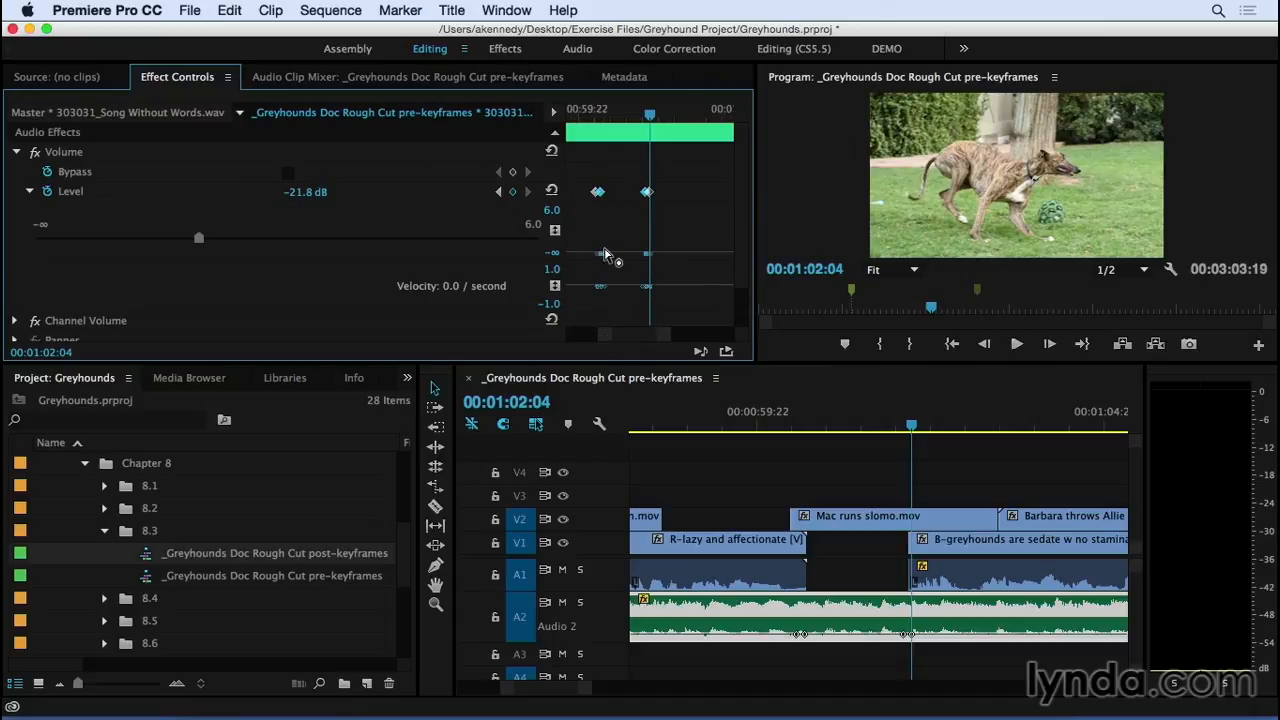
left_click_drag(602, 258, 598, 248)
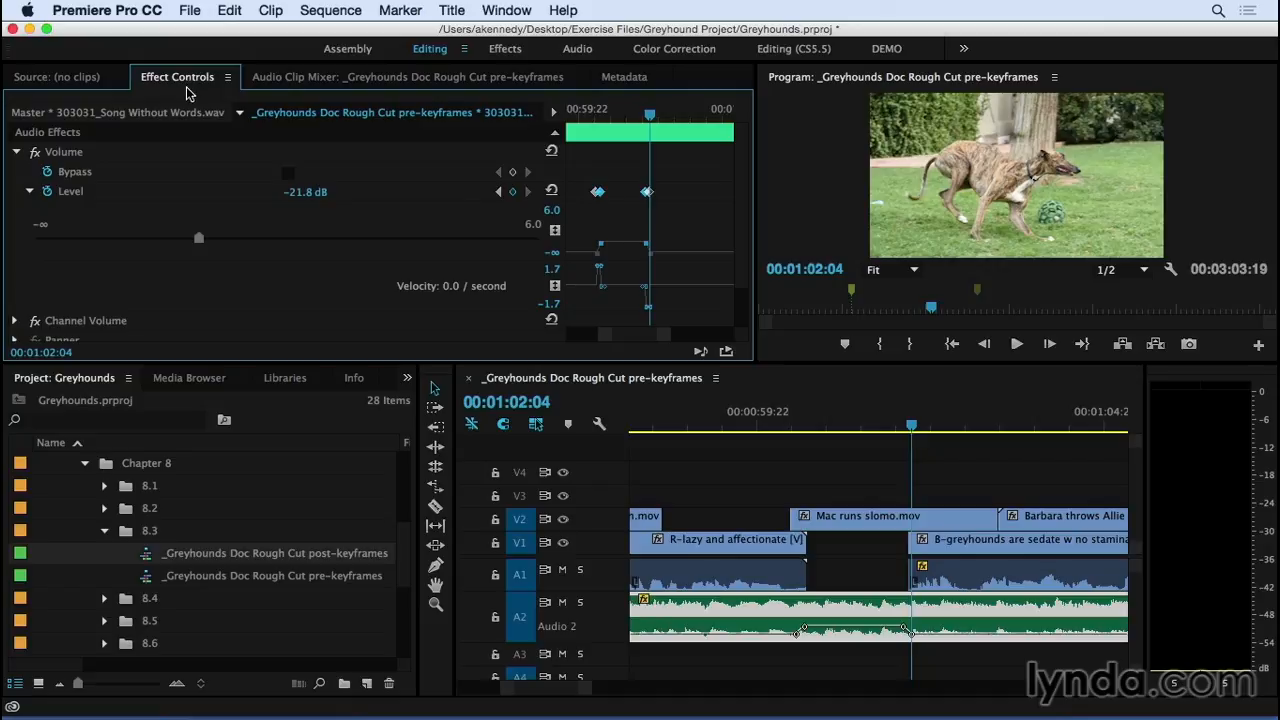
Step: Set the Level of both inner keyframes, at 00:01:00:15 and 00:01:02:01, to exactly -7 dB
left_click(498, 193)
left_click(498, 193)
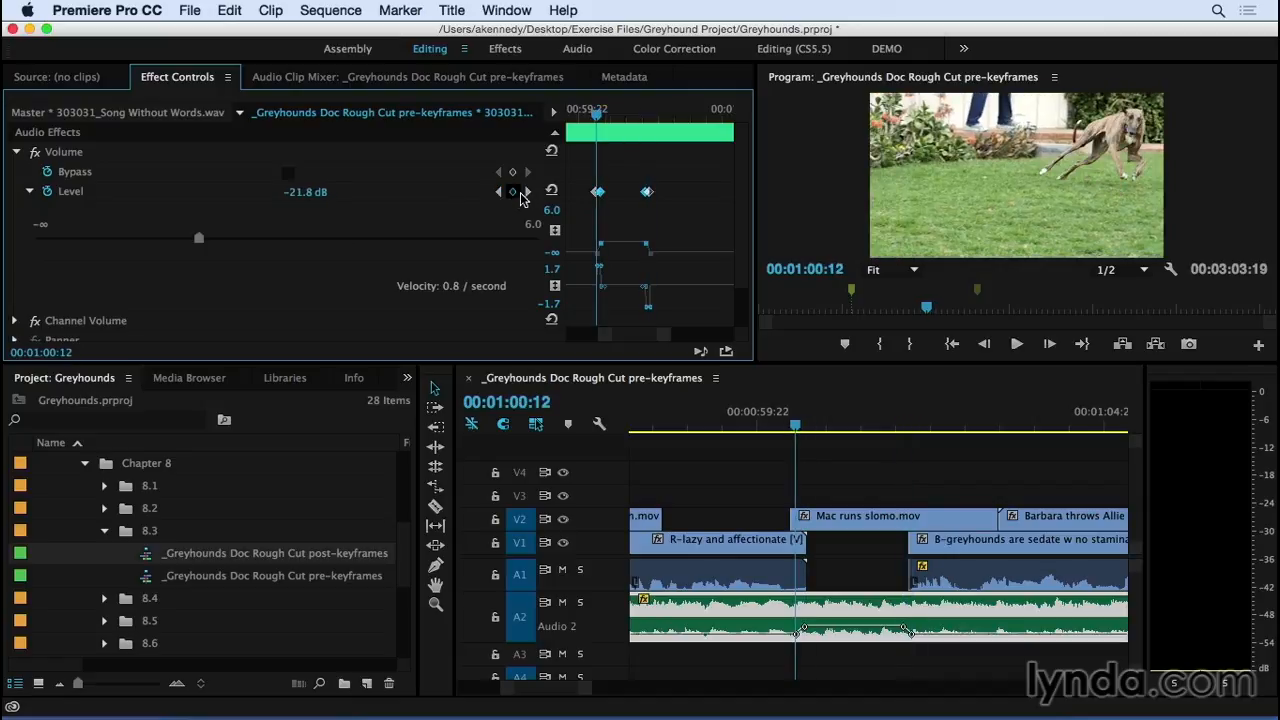
left_click(526, 192)
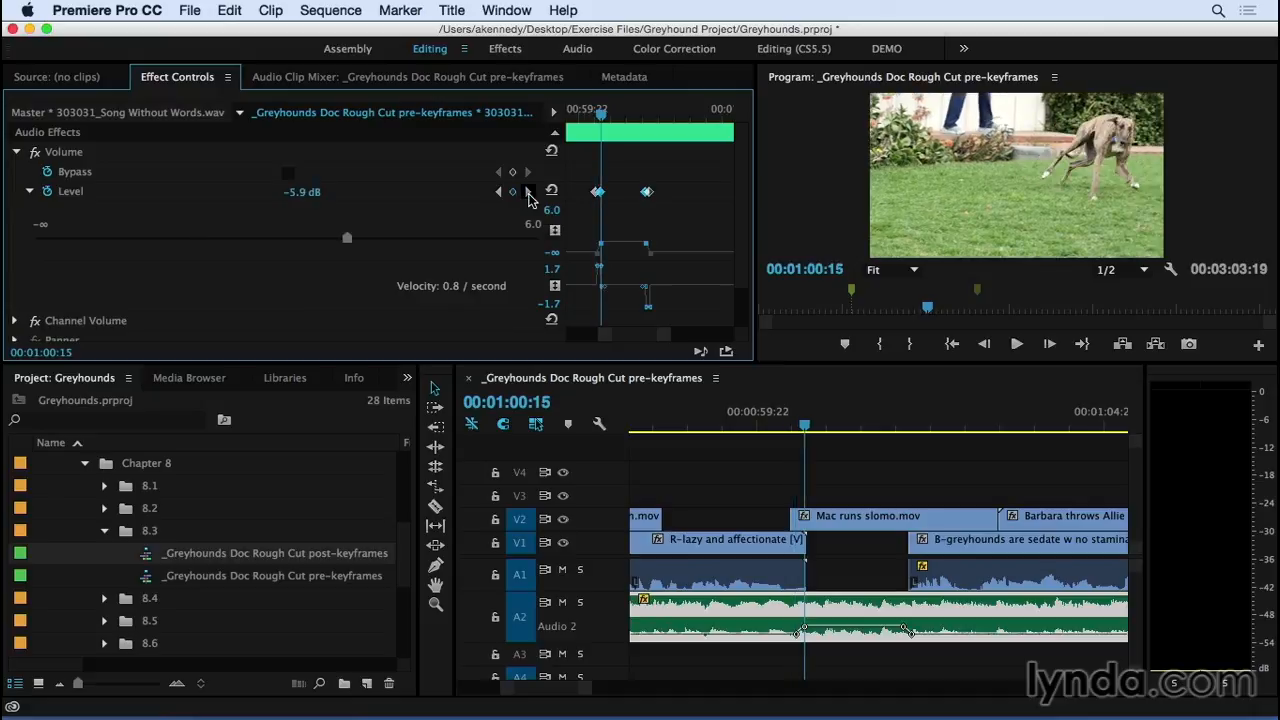
left_click(302, 195)
type("-")
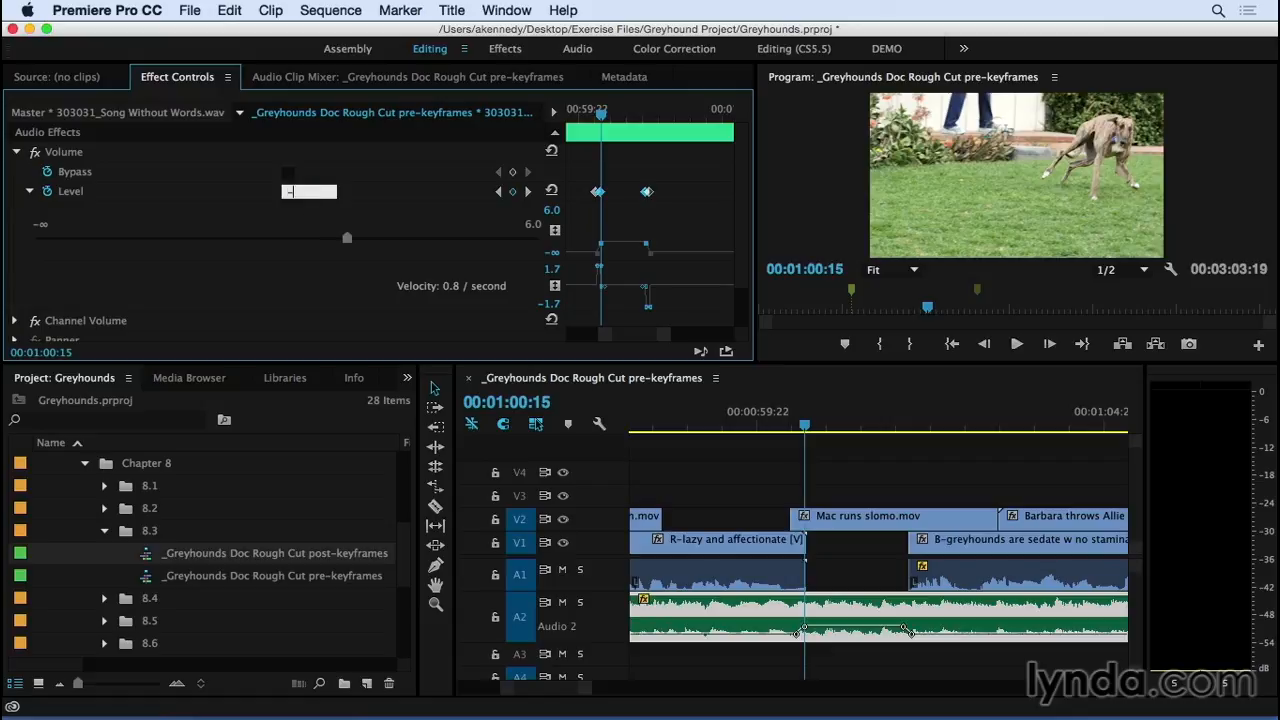
type("7")
key("Return")
left_click(528, 191)
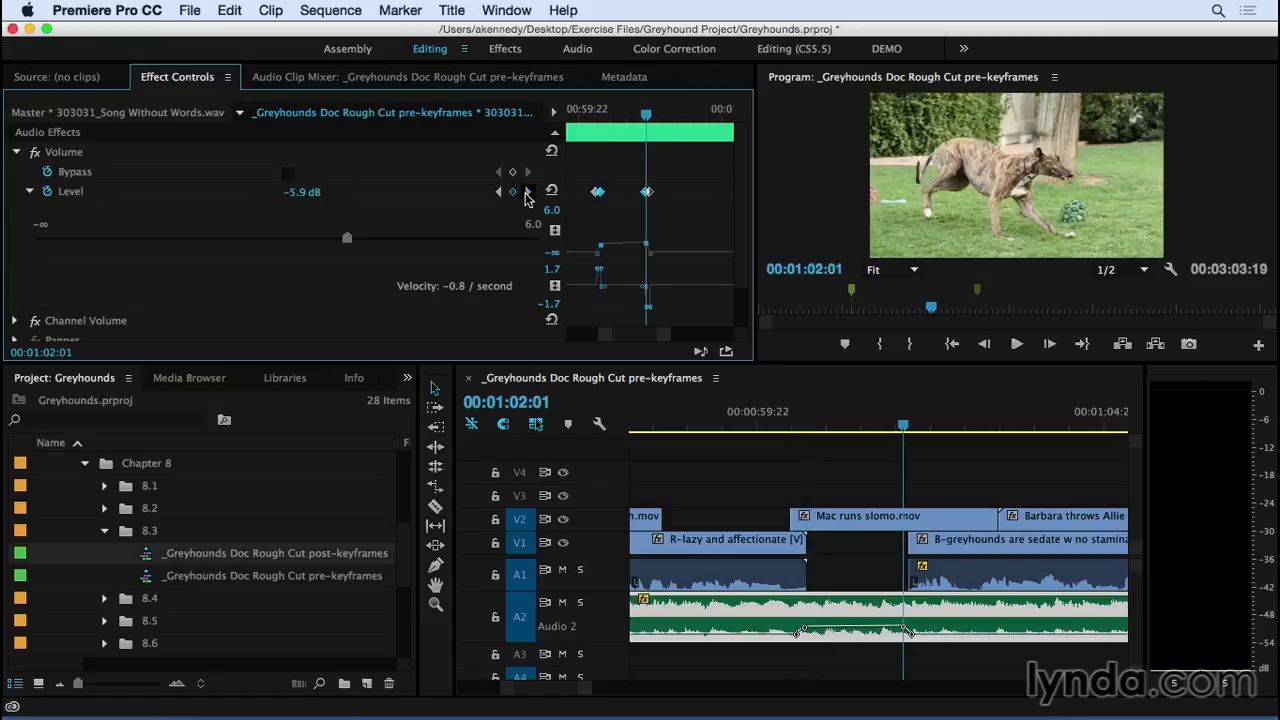
left_click(302, 192)
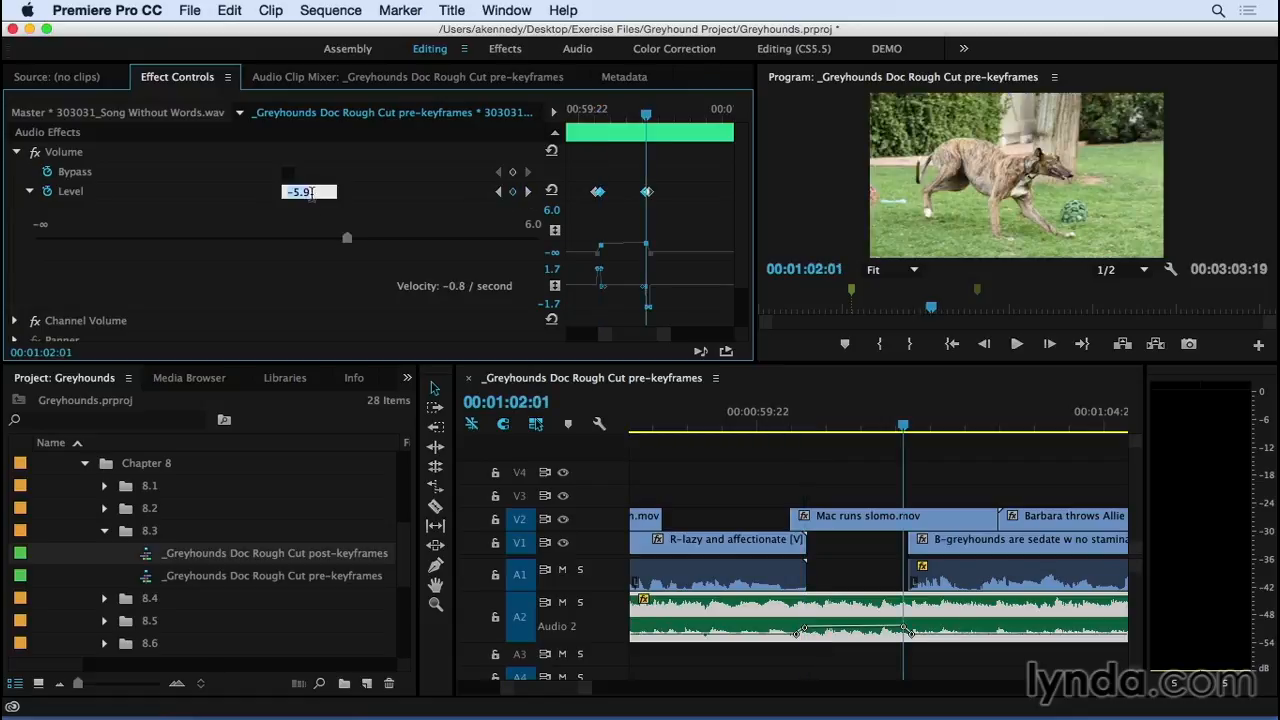
type("-7")
key("Return")
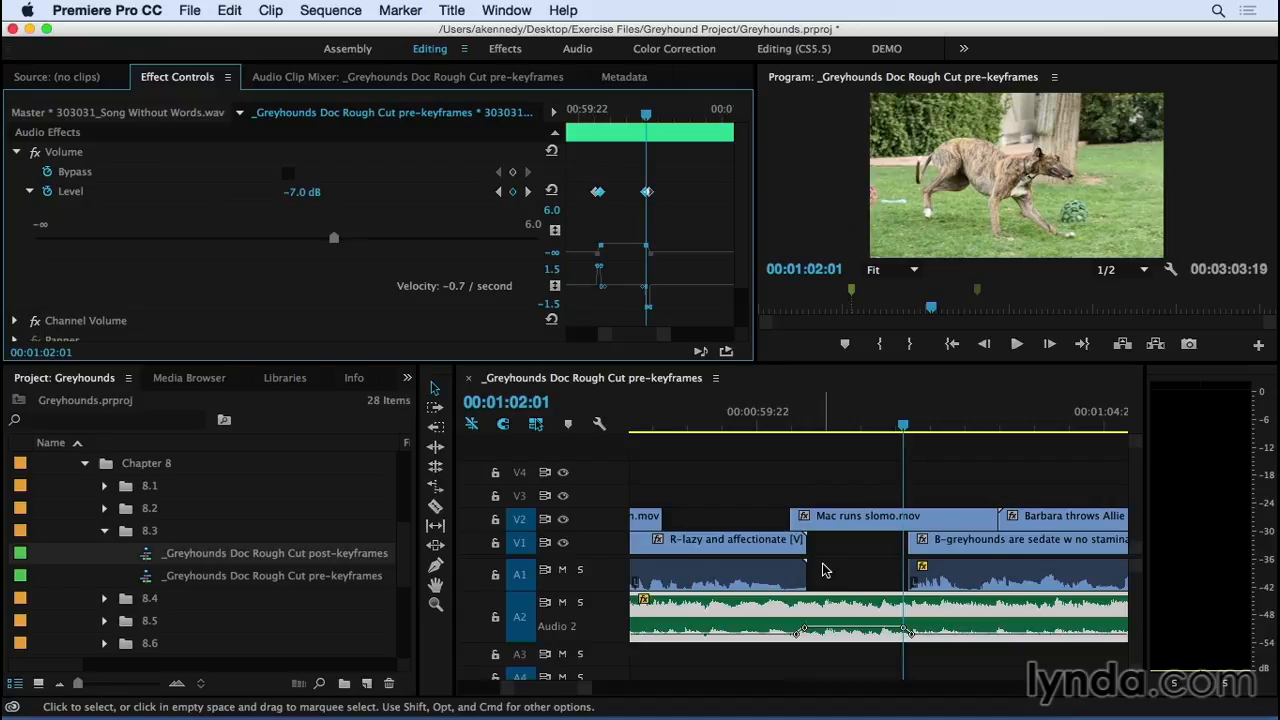
Step: Delete all four of the gap's Level keyframes in the effect settings and undo the deletion
key("shift+3")
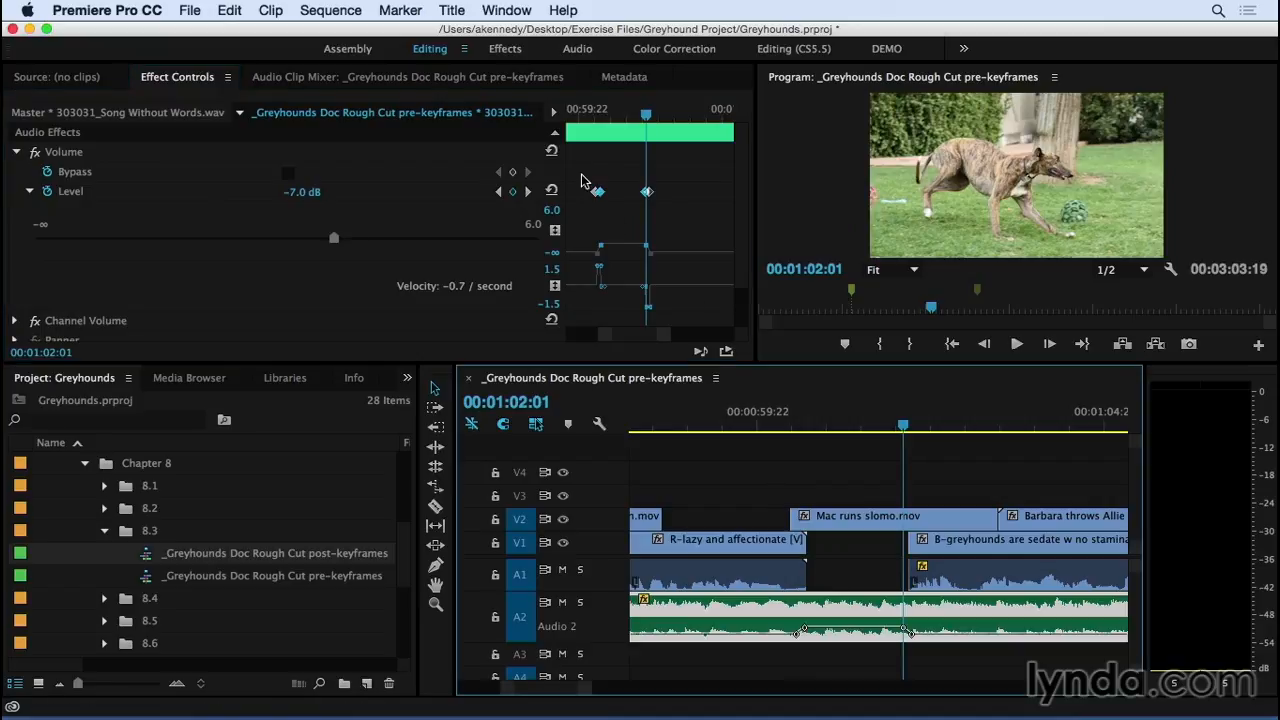
left_click_drag(580, 174, 678, 213)
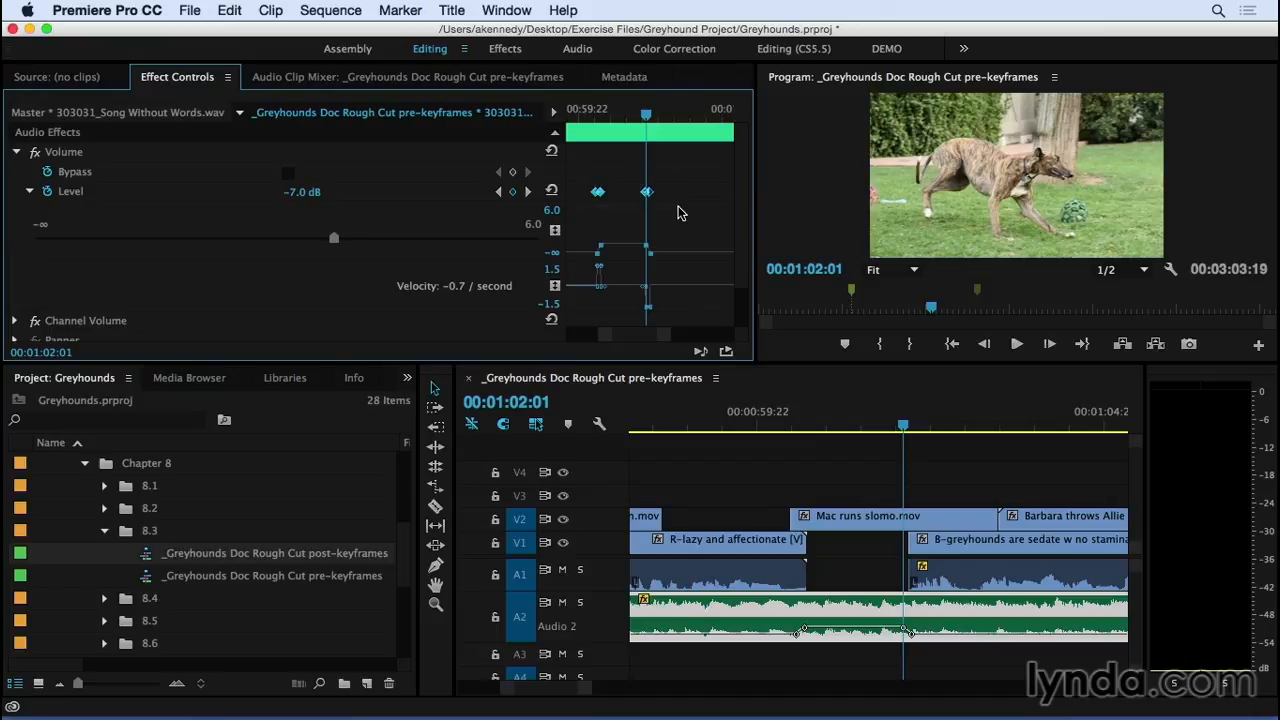
key("Delete")
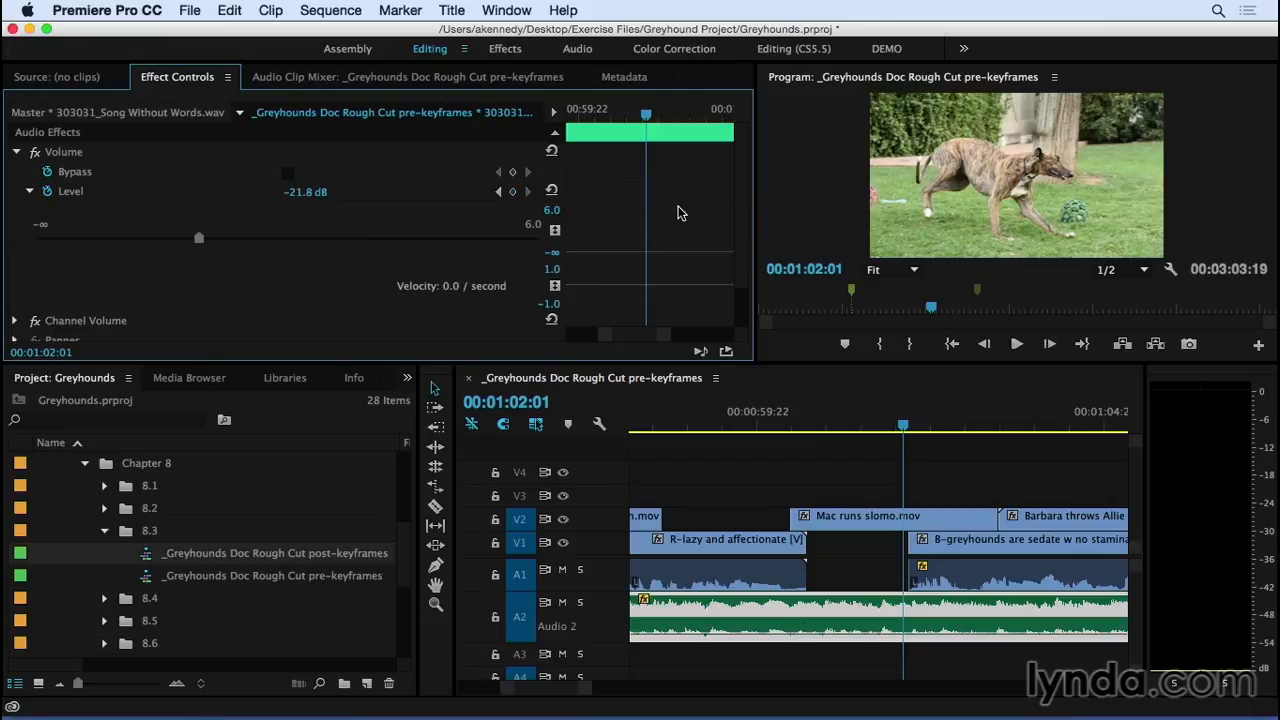
key("super+z")
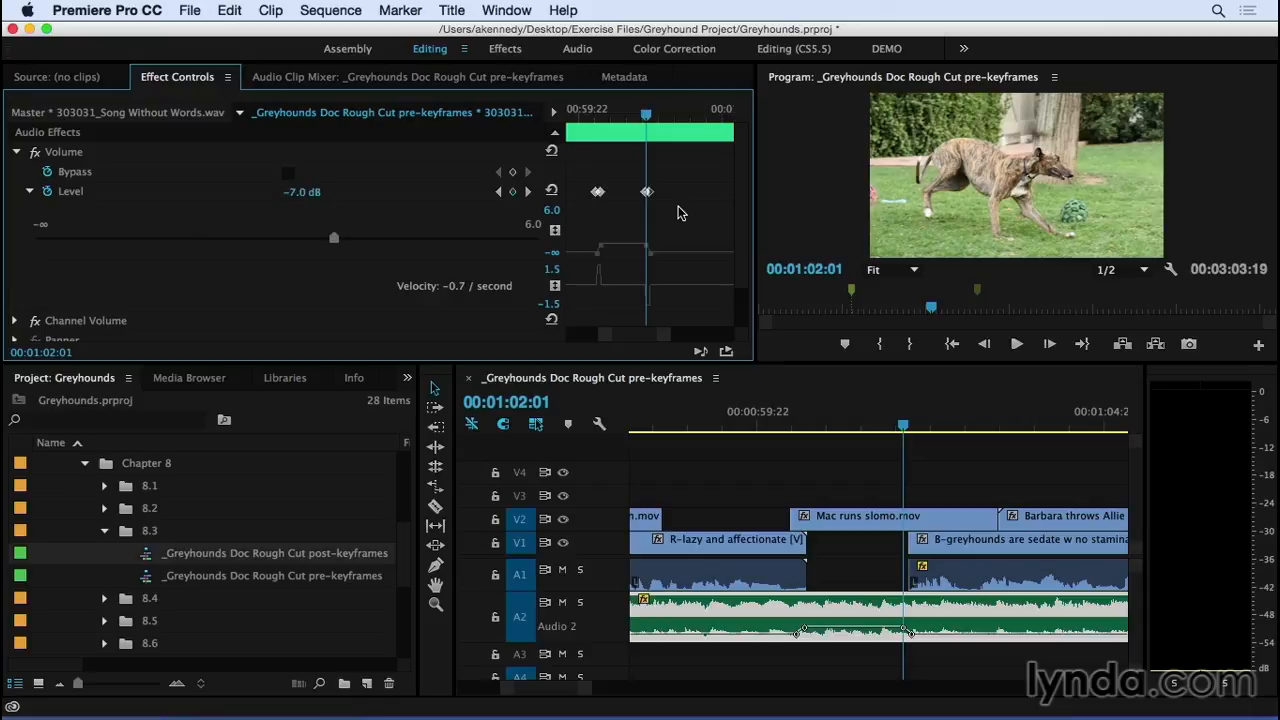
Step: Play back the narration gap from about 00:00:59:22 to hear the music change
left_click(803, 638)
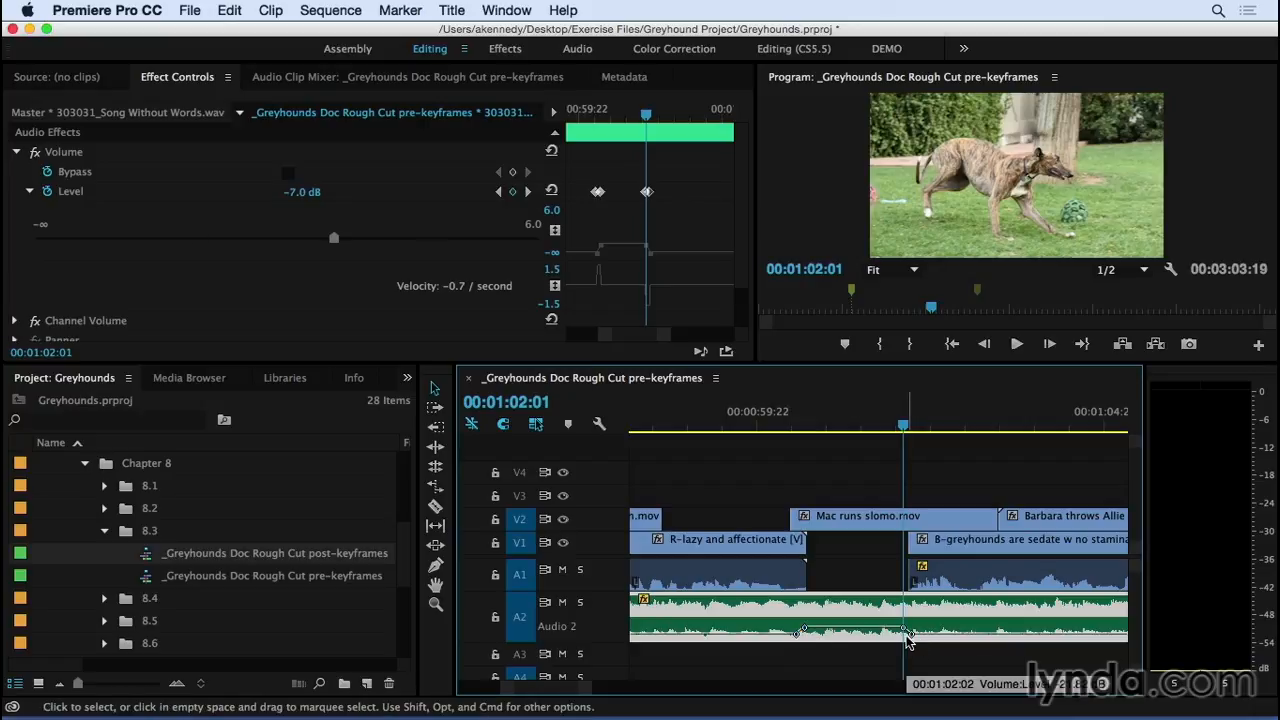
left_click(765, 428)
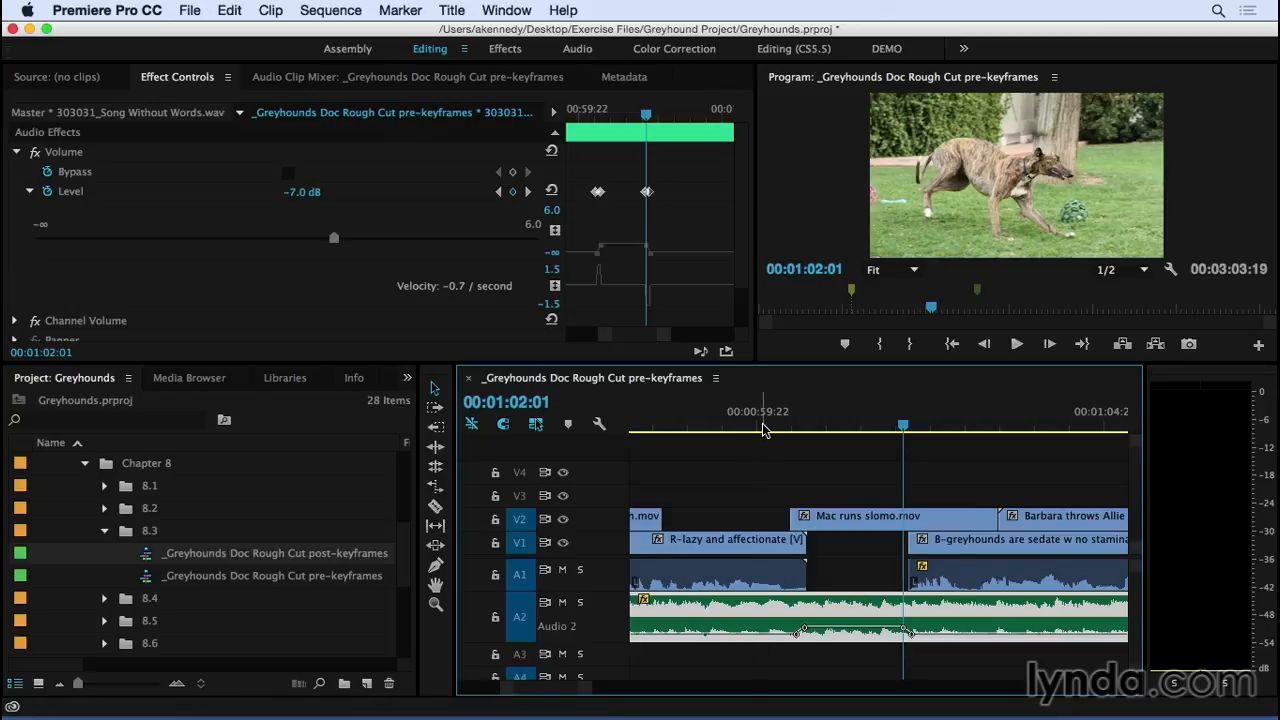
key("space")
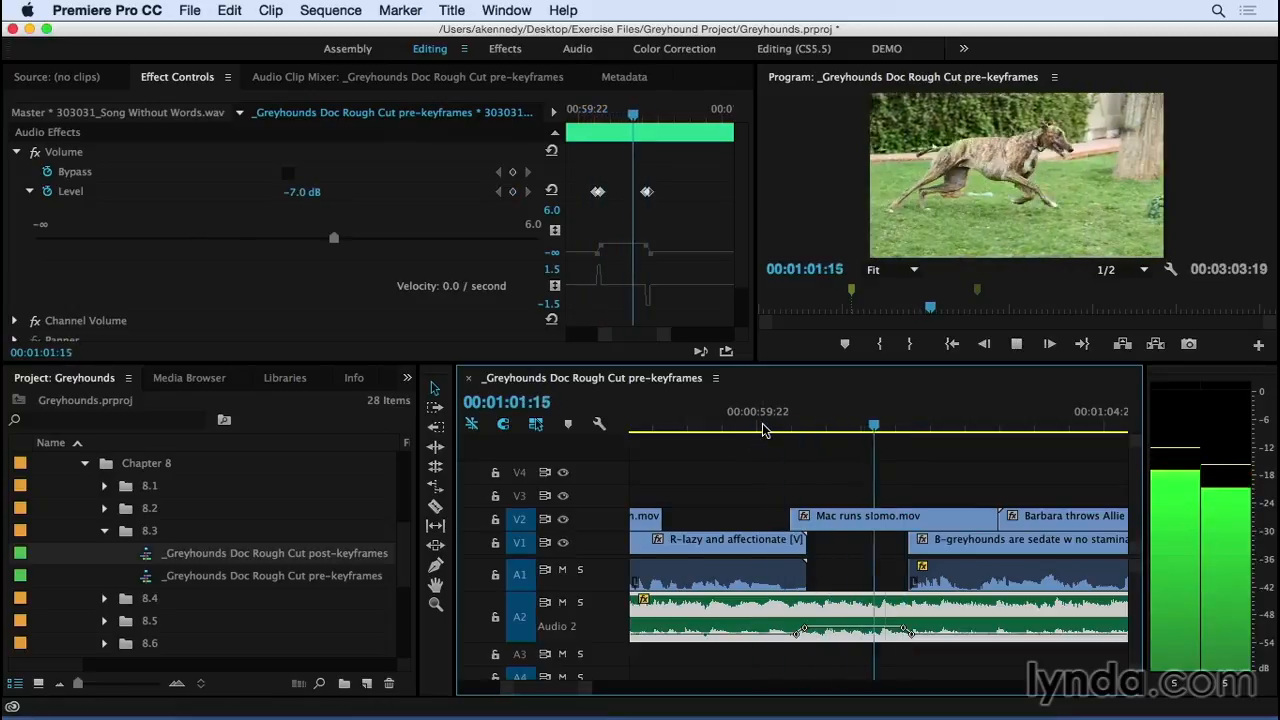
key("space")
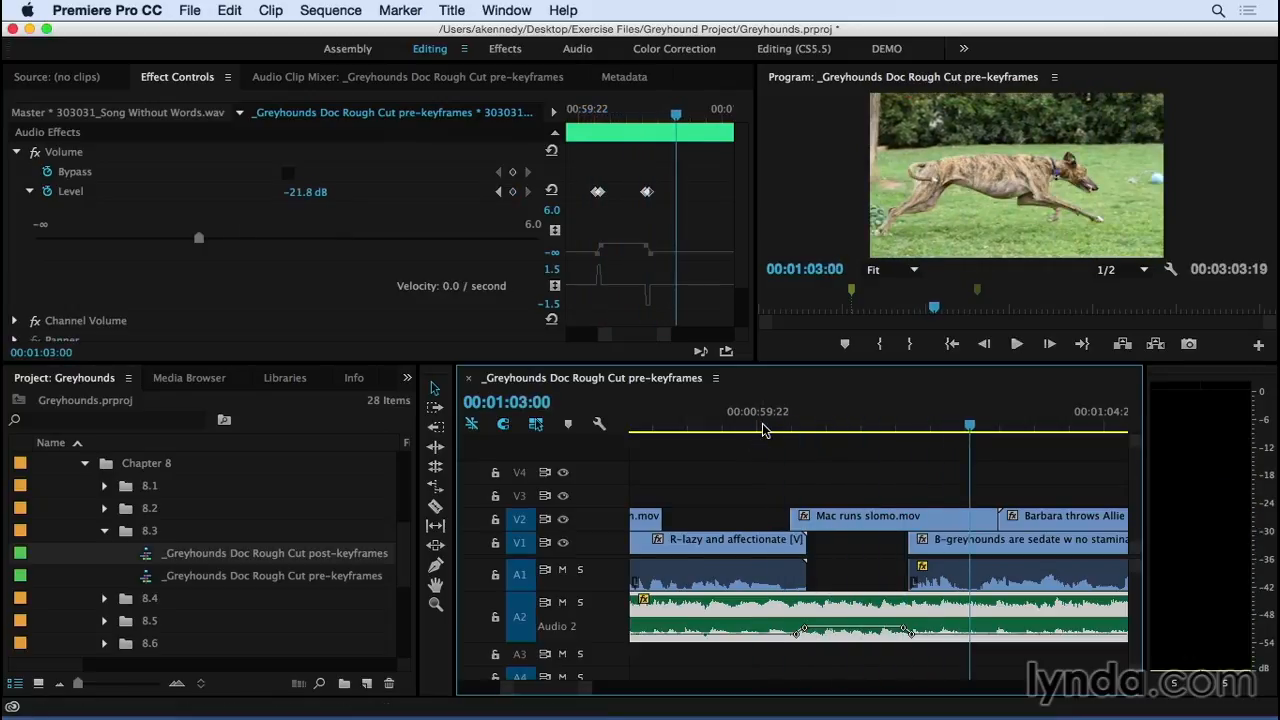
Step: Lower the two inner music keyframes together to -9 dB in the timeline and play back the gap
left_click(851, 423)
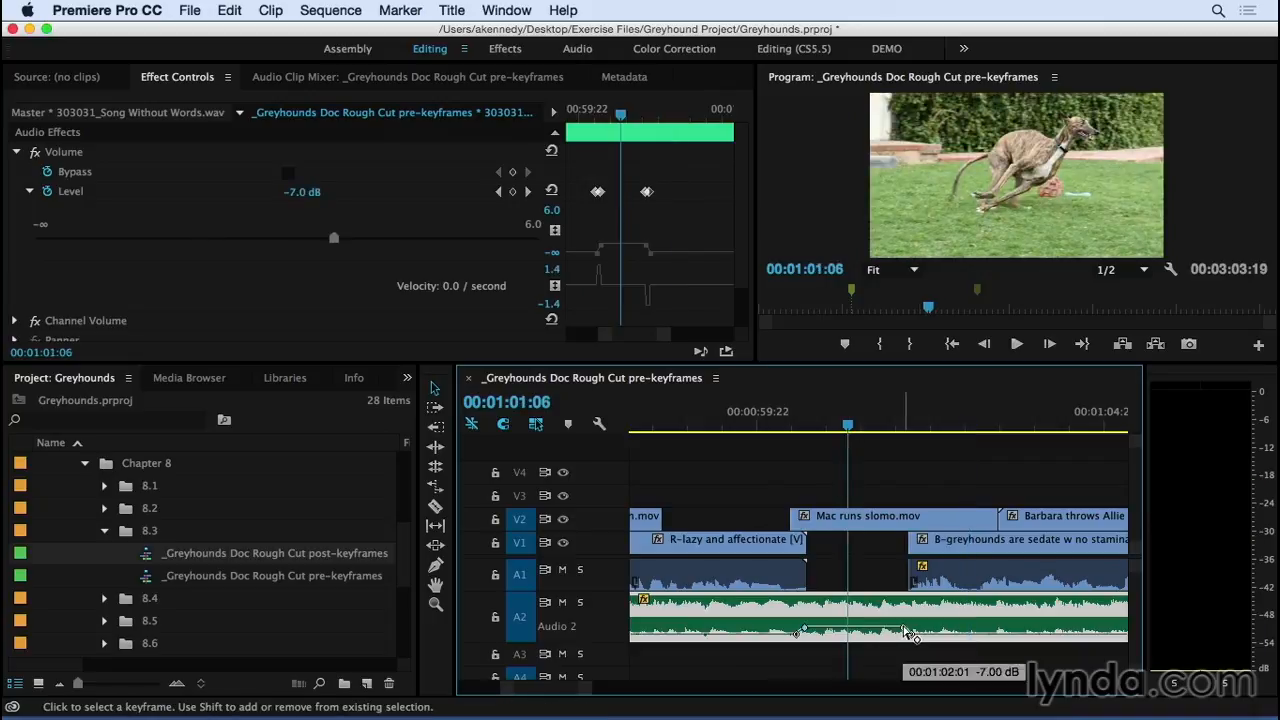
key("bracketleft")
key("bracketleft")
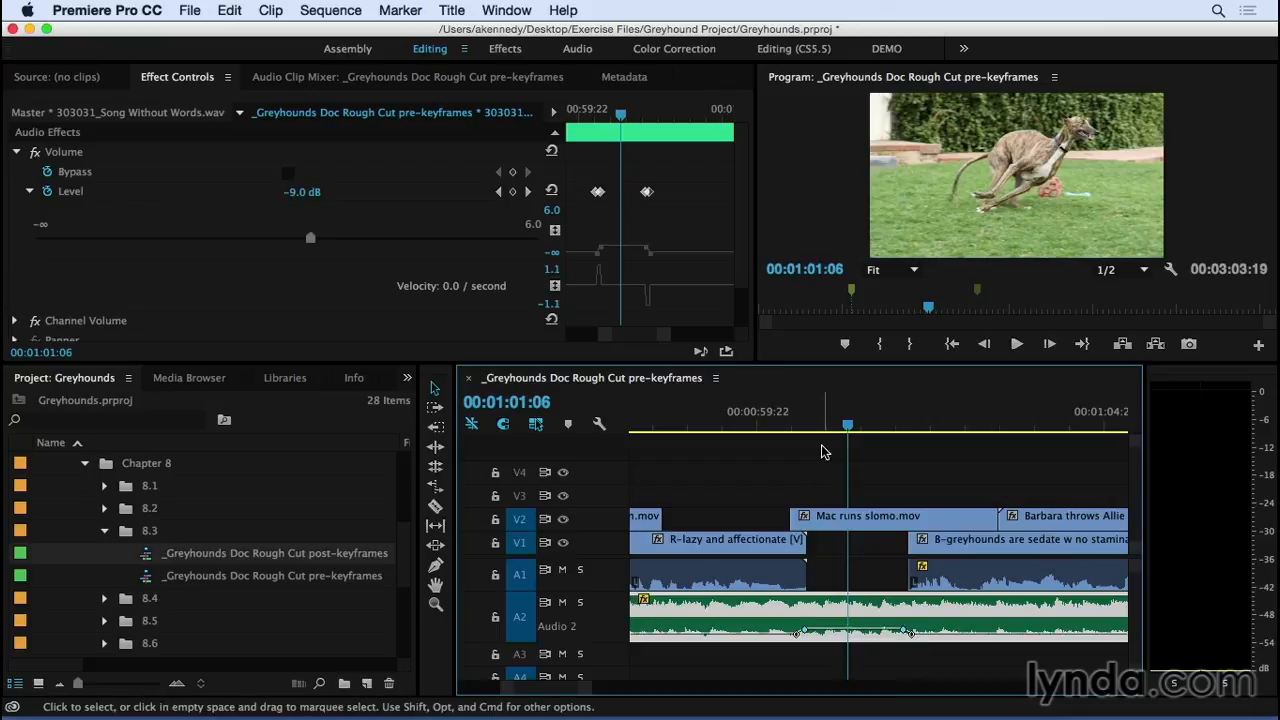
left_click(786, 430)
key("space")
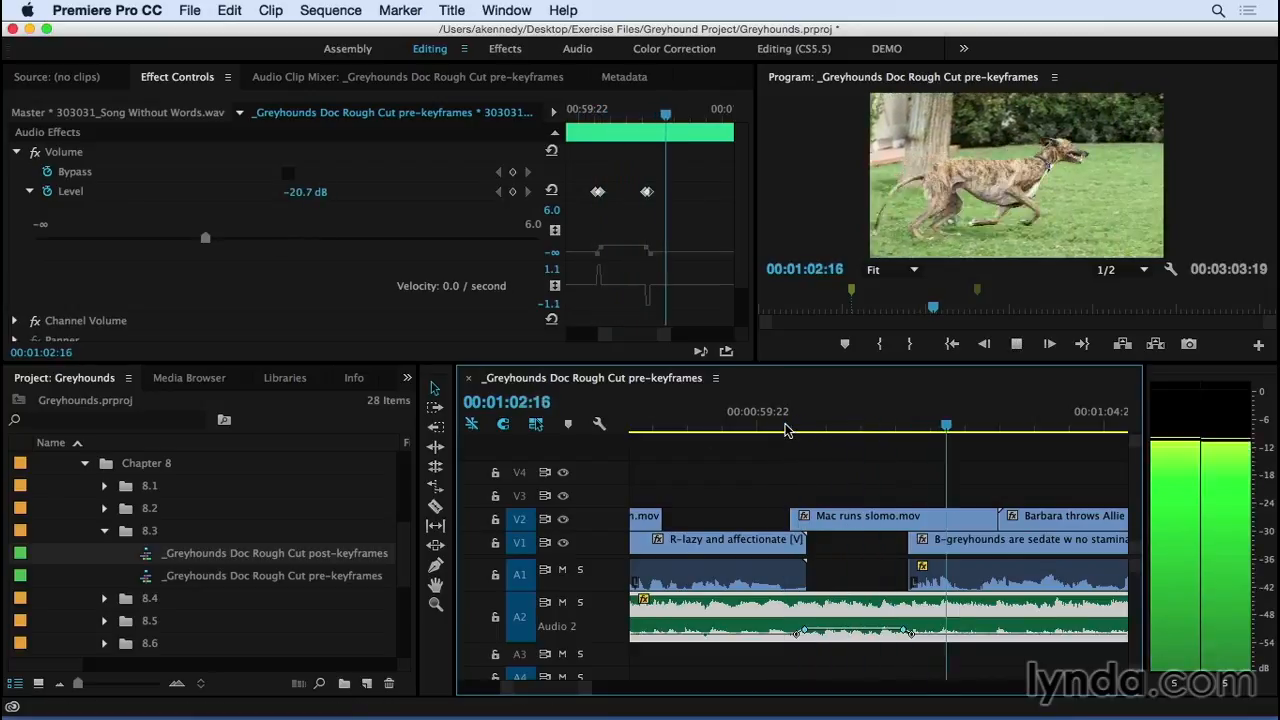
key("space")
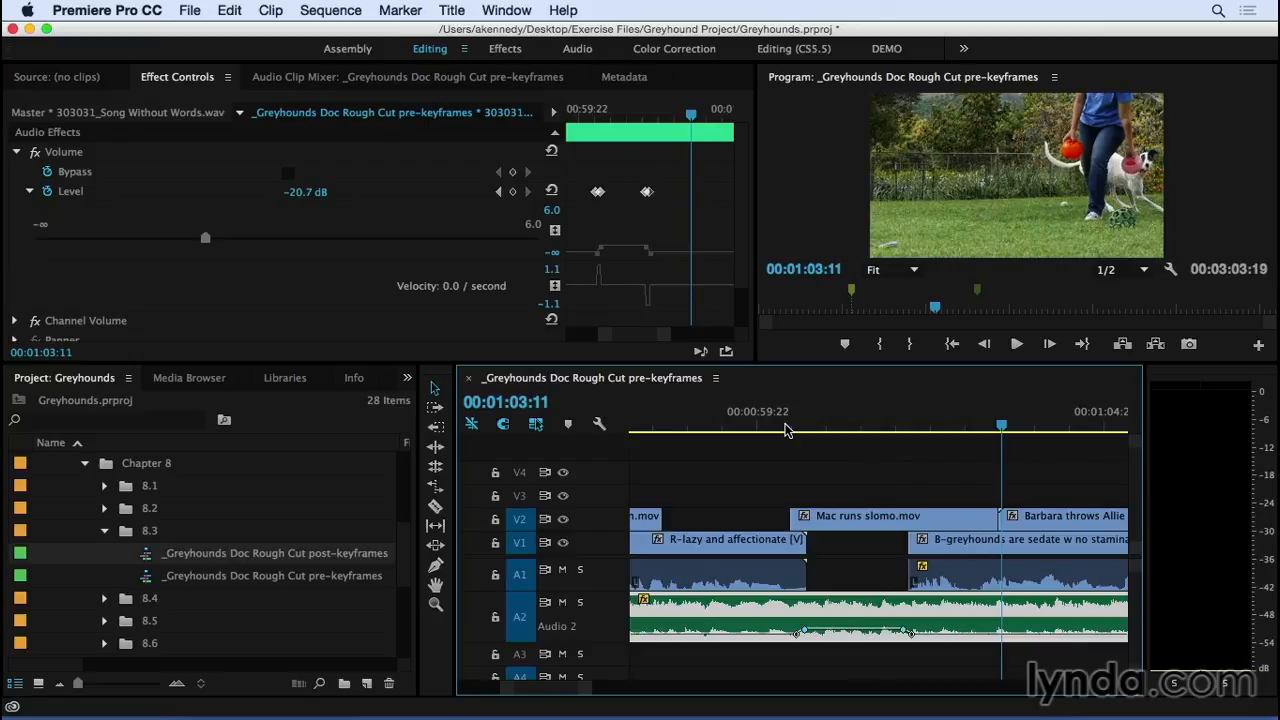
Step: Try Bezier interpolation with a reshaped curve on the inner music keyframe at the gap's end, and return it to Linear
left_click(836, 430)
key("=")
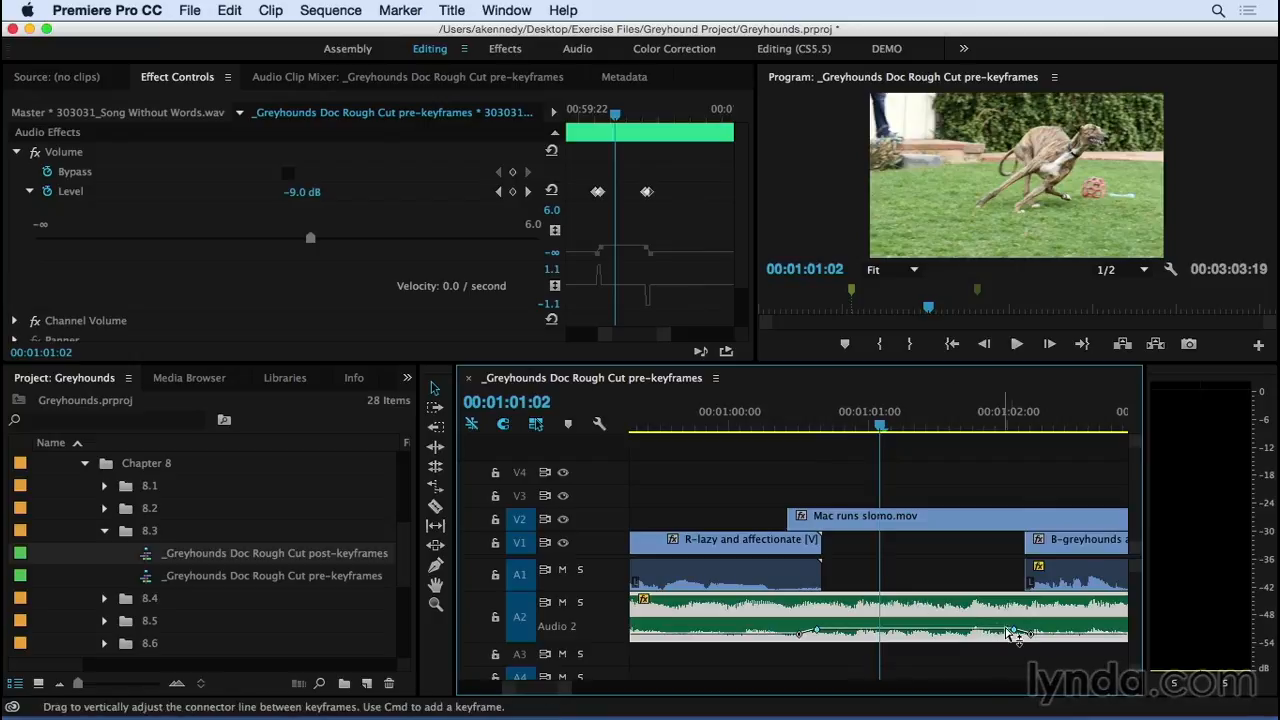
right_click(1012, 632)
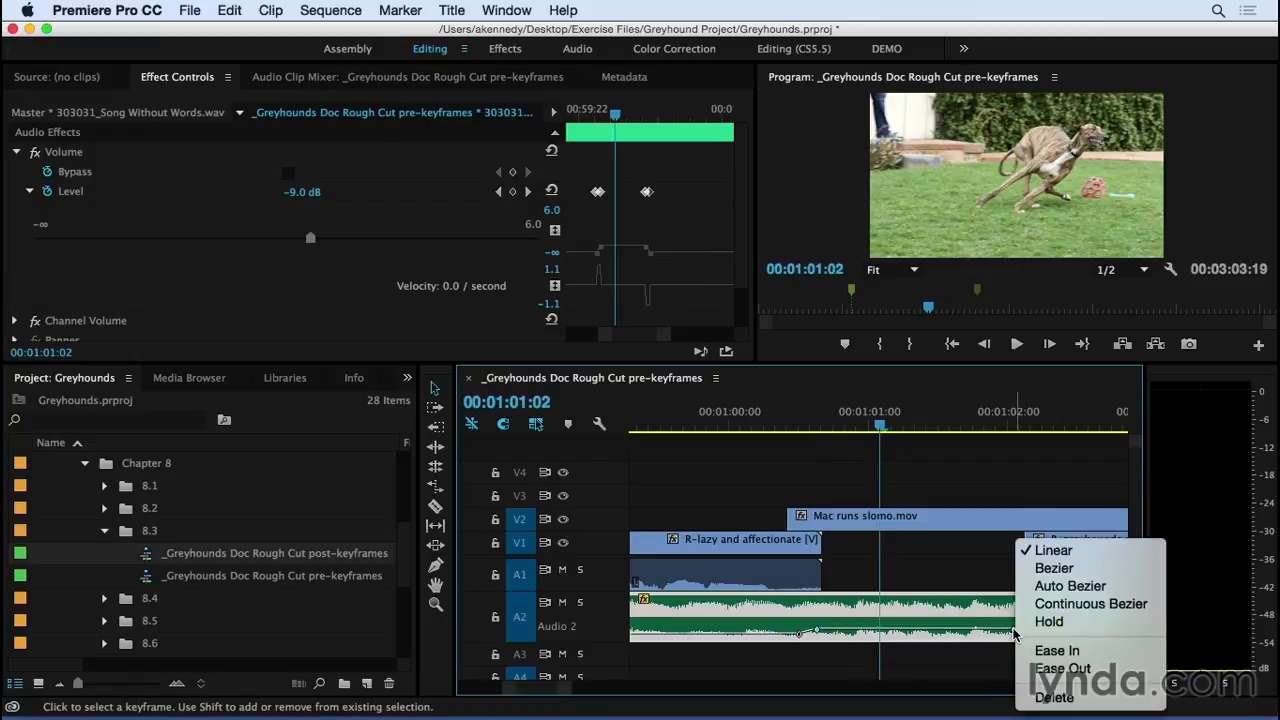
left_click(1045, 568)
left_click_drag(1014, 634, 963, 628)
left_click(1014, 632, "super")
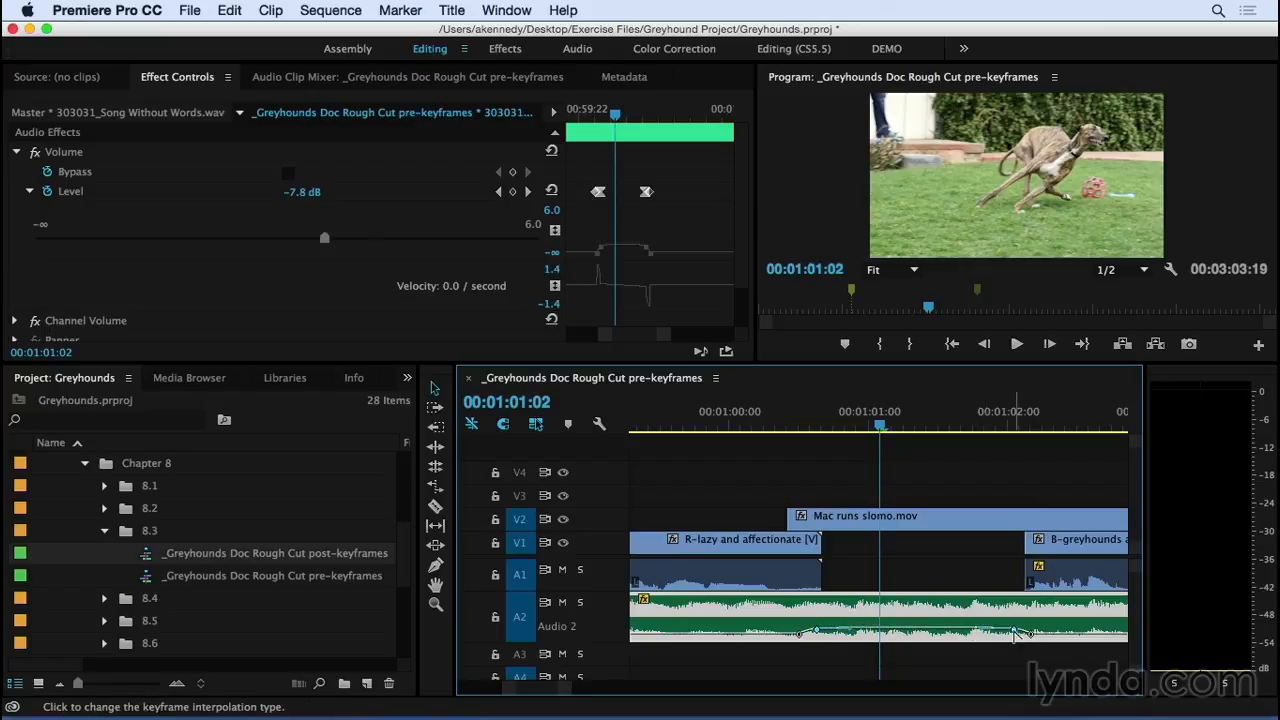
Step: Set the inner music keyframe at the narration gap's end to Hold interpolation and deselect the music clip
right_click(1016, 633)
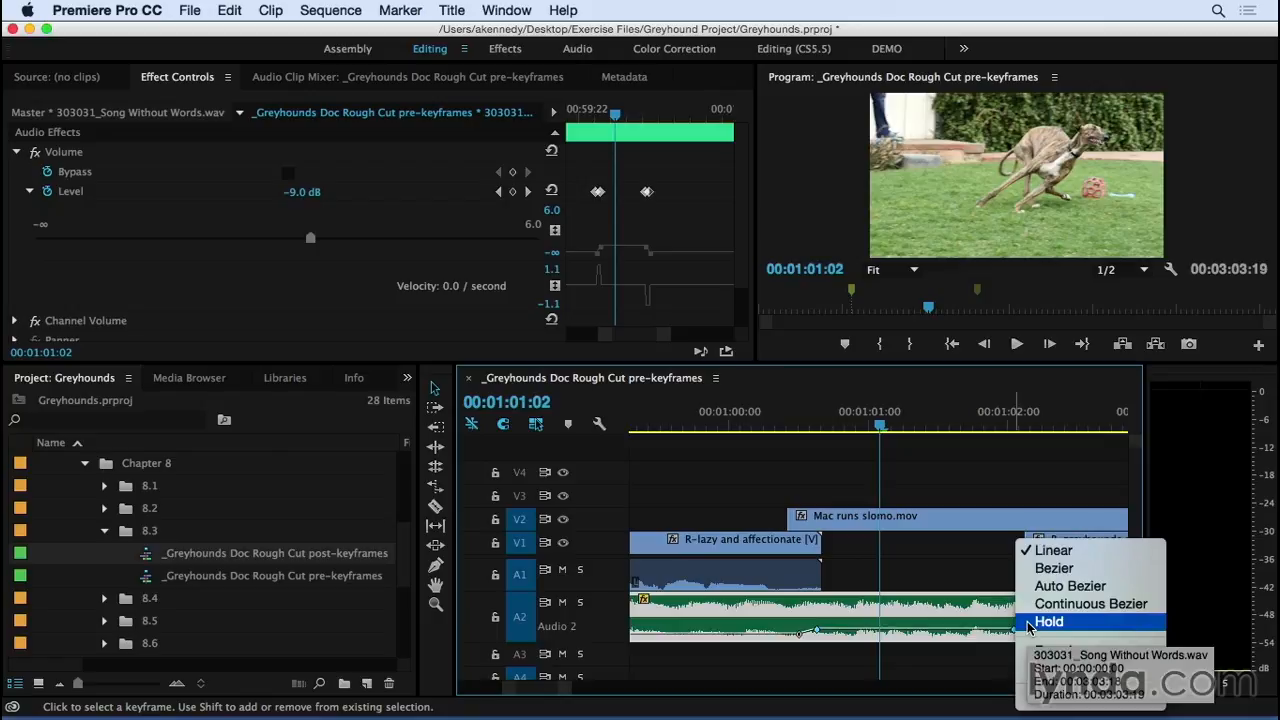
left_click(1030, 622)
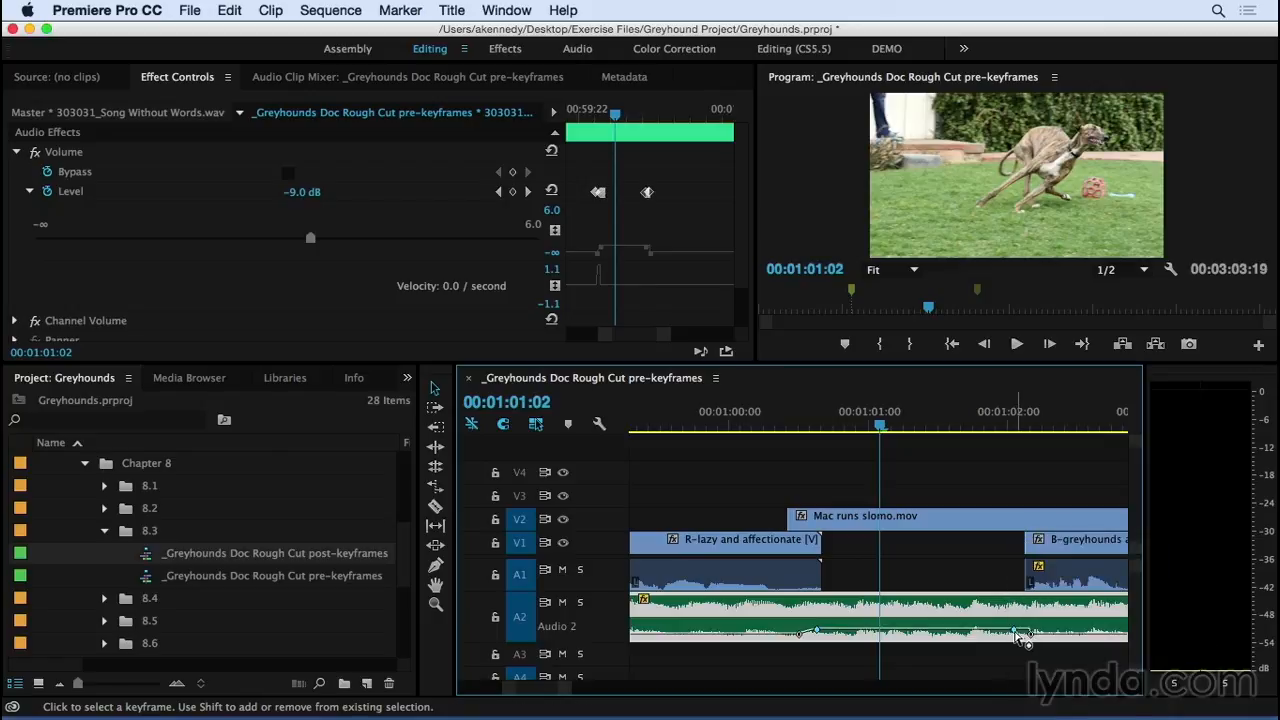
left_click(935, 481)
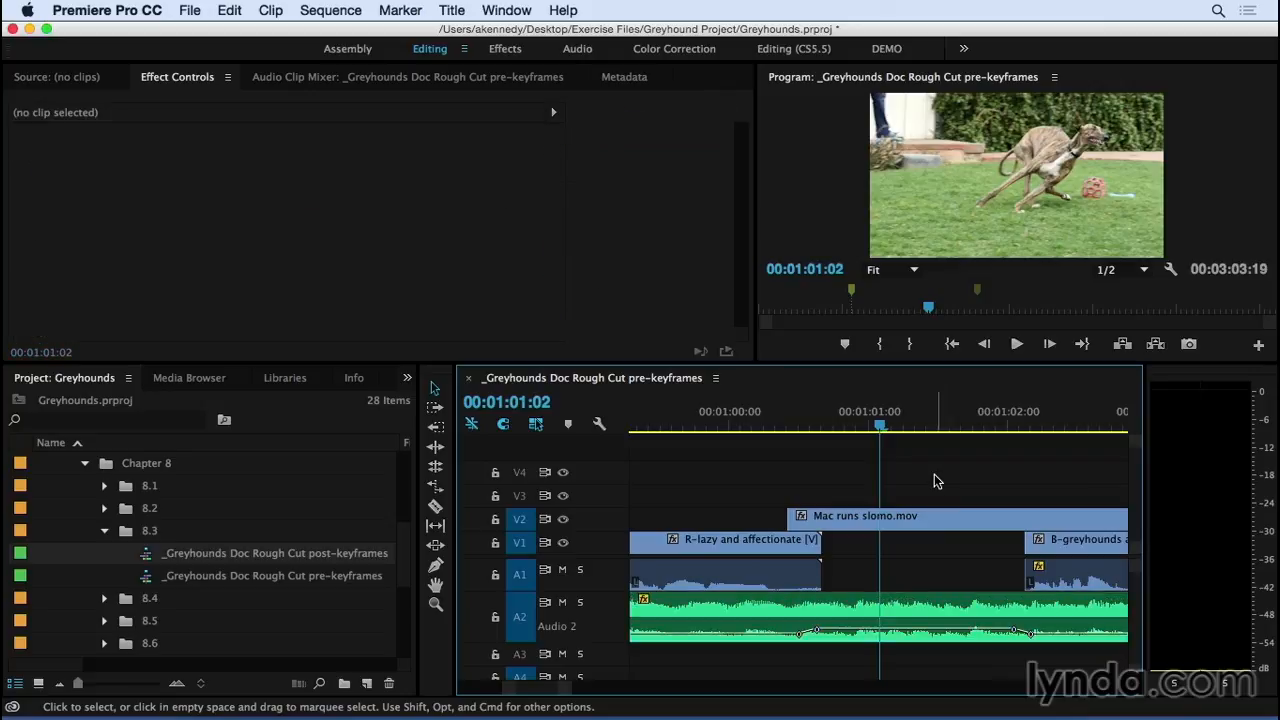
Step: Go to the first sequence marker at 00:00:33:09 and play back the start of the rescue groups interview
key("minus")
key("minus")
key("minus")
key("minus")
key("minus")
key("minus")
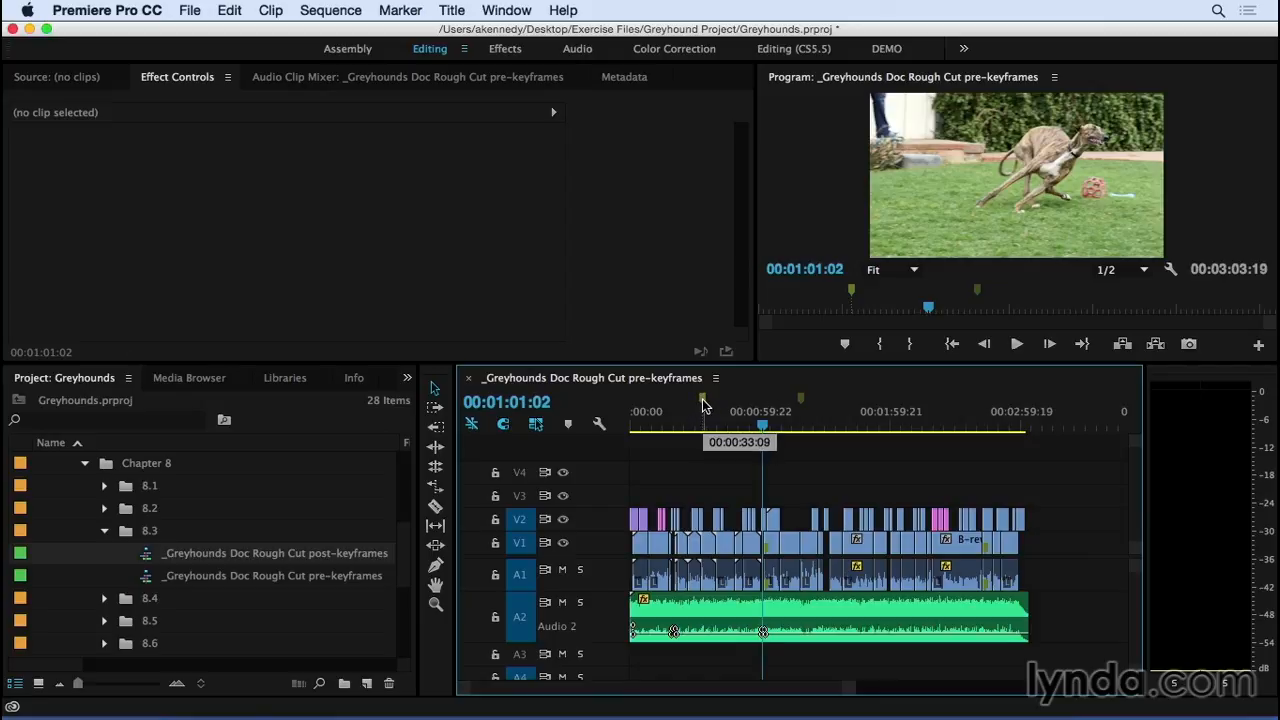
left_click(703, 404)
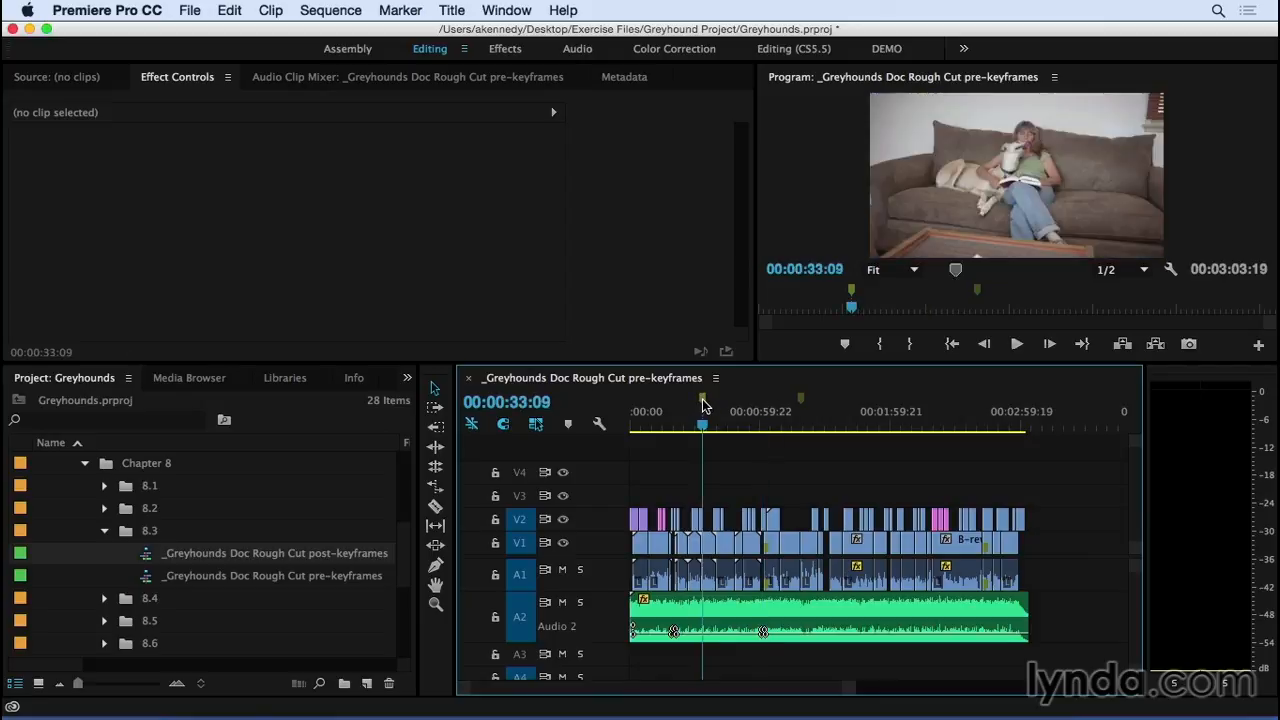
key("equal")
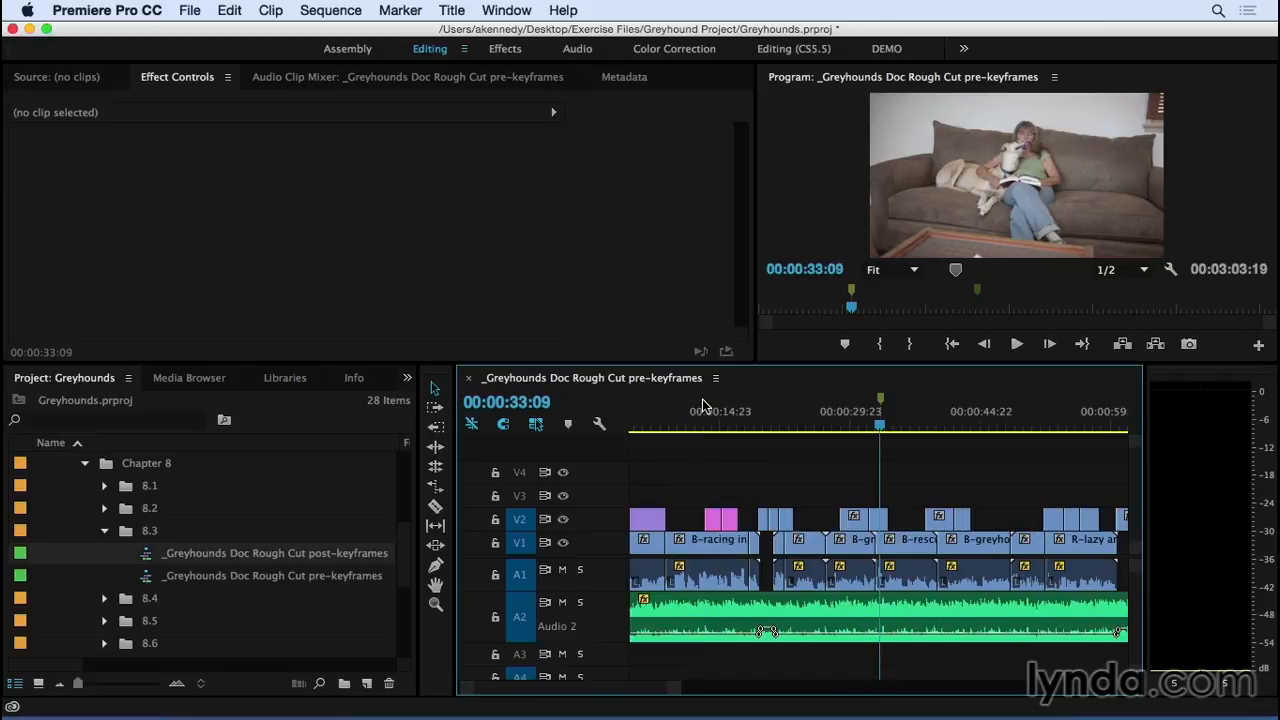
left_click(872, 422)
key("space")
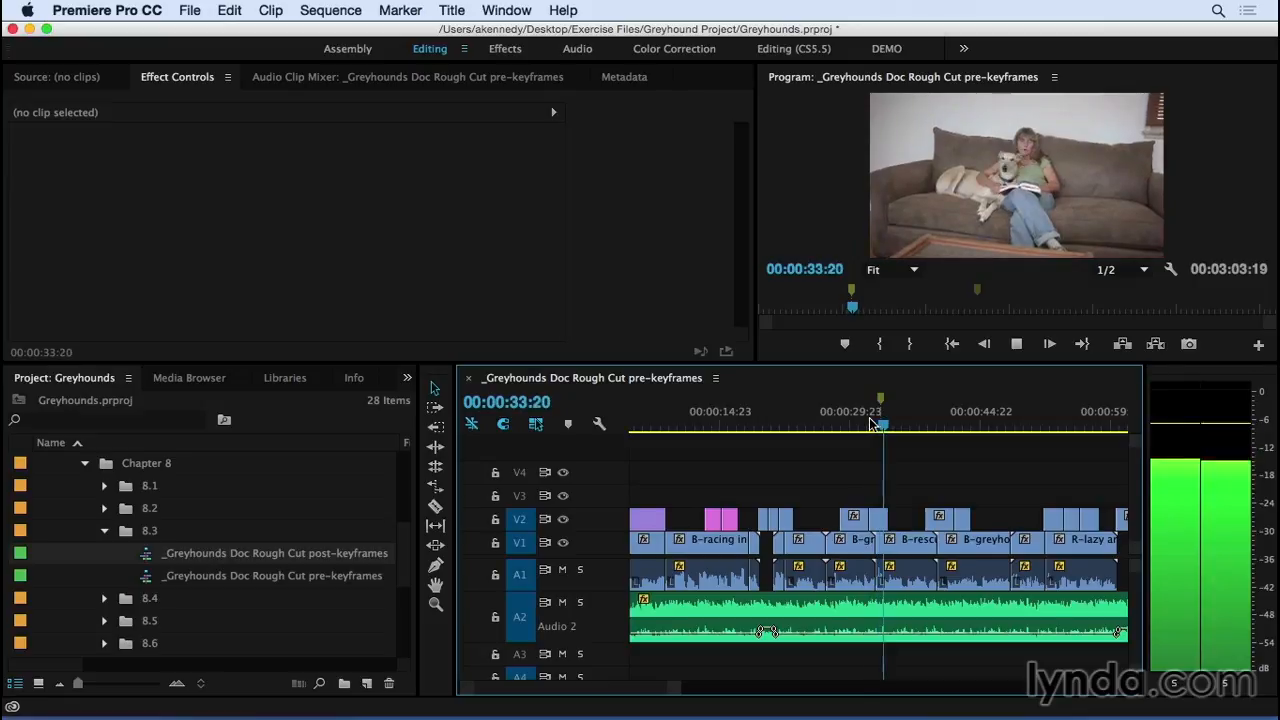
key("space")
Step: Add two volume keyframes near the start of "B-rescue groups emerged", lower the audio level before them, and play it back
key("=")
key("=")
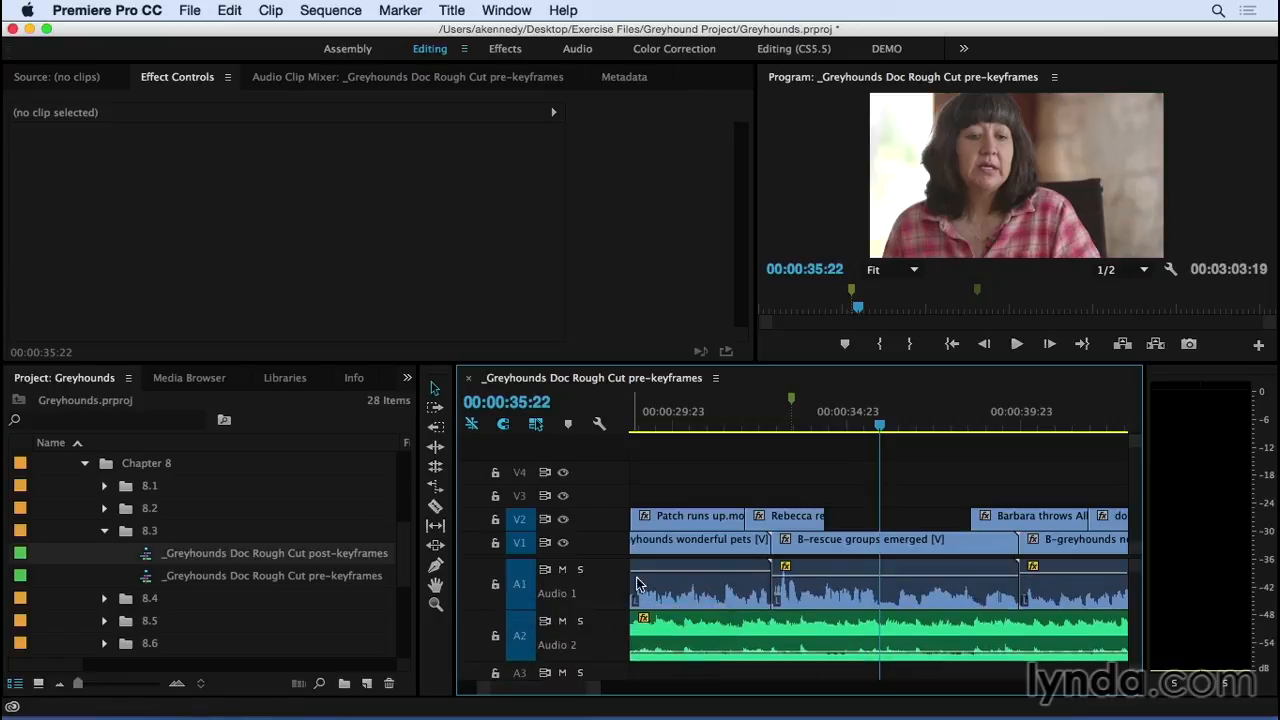
left_click(796, 586)
left_click_drag(793, 580, 795, 580)
left_click(762, 428)
key("space")
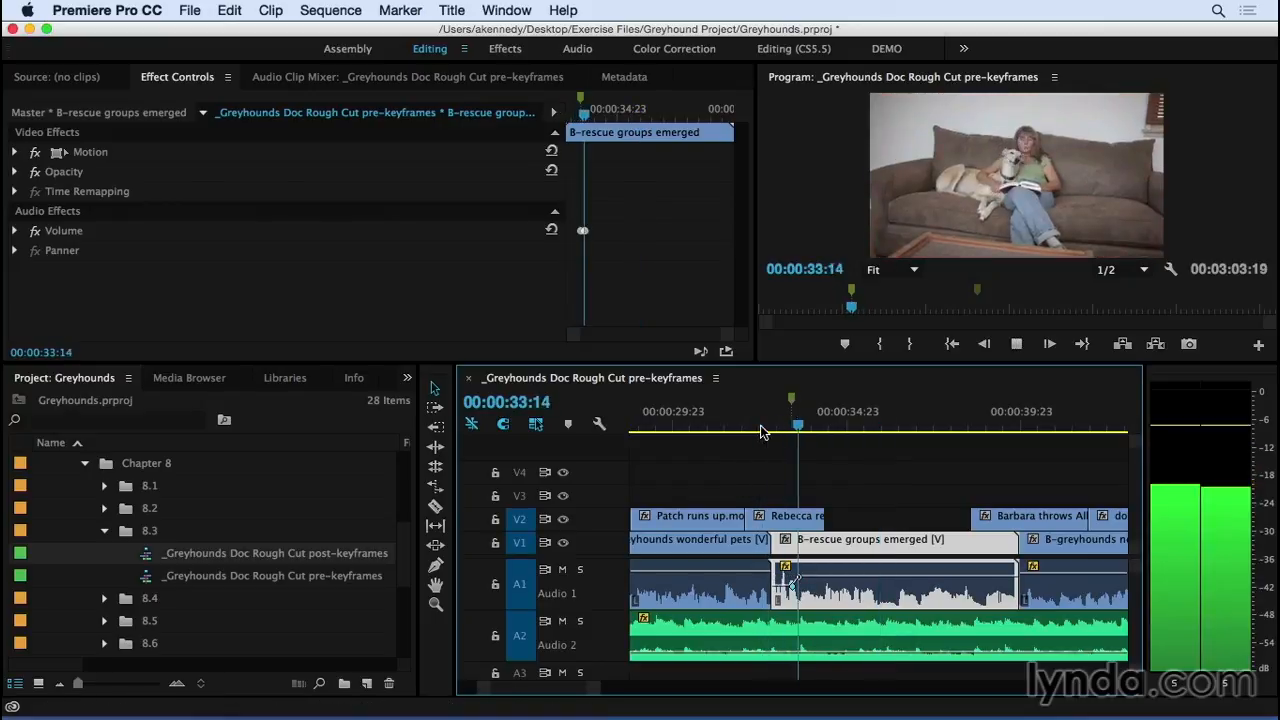
key("space")
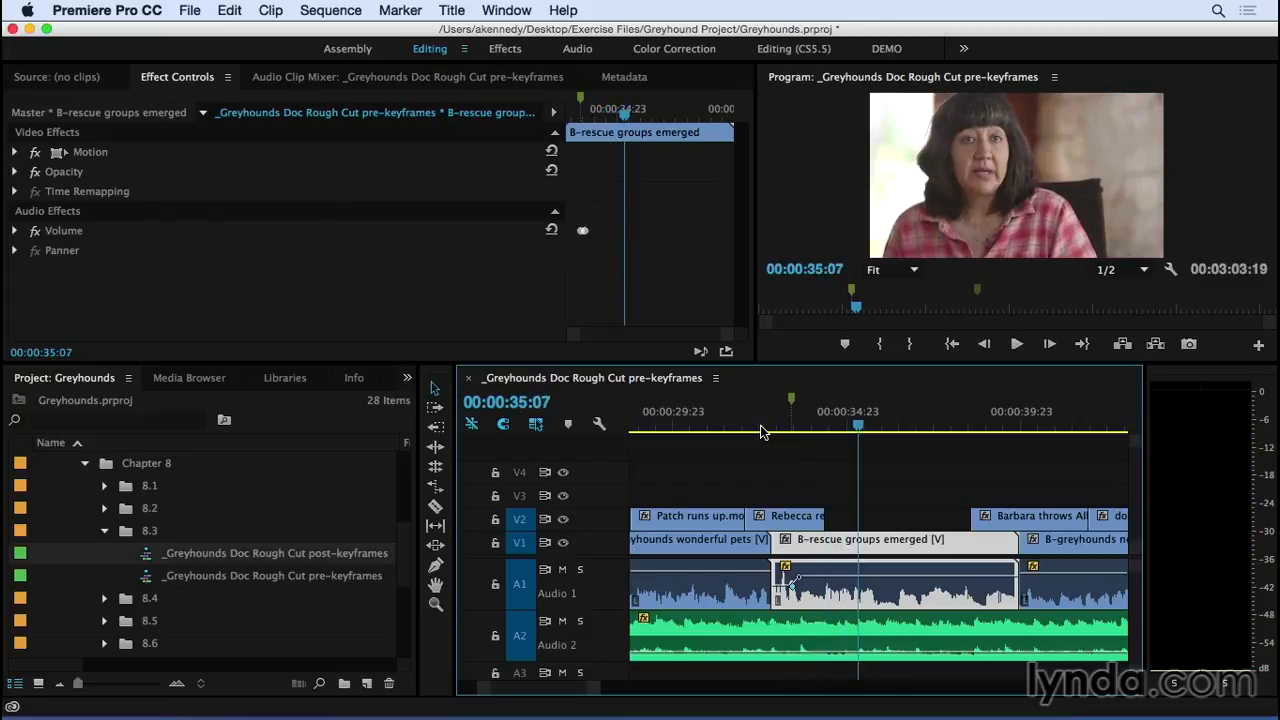
Step: Go to the second sequence marker at 00:01:18:18 and play back the loud laugh that opens "R-greyhounds are lazy"
key("minus")
key("minus")
key("minus")
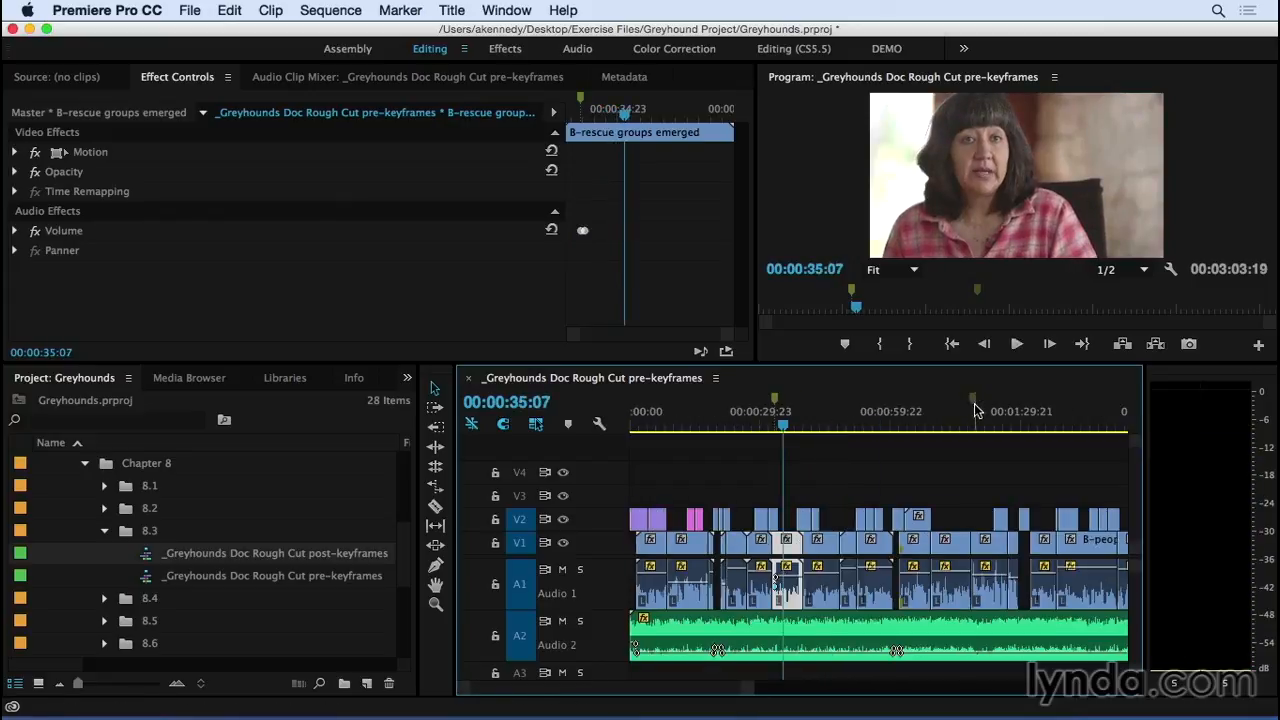
left_click(973, 399)
left_click(973, 400)
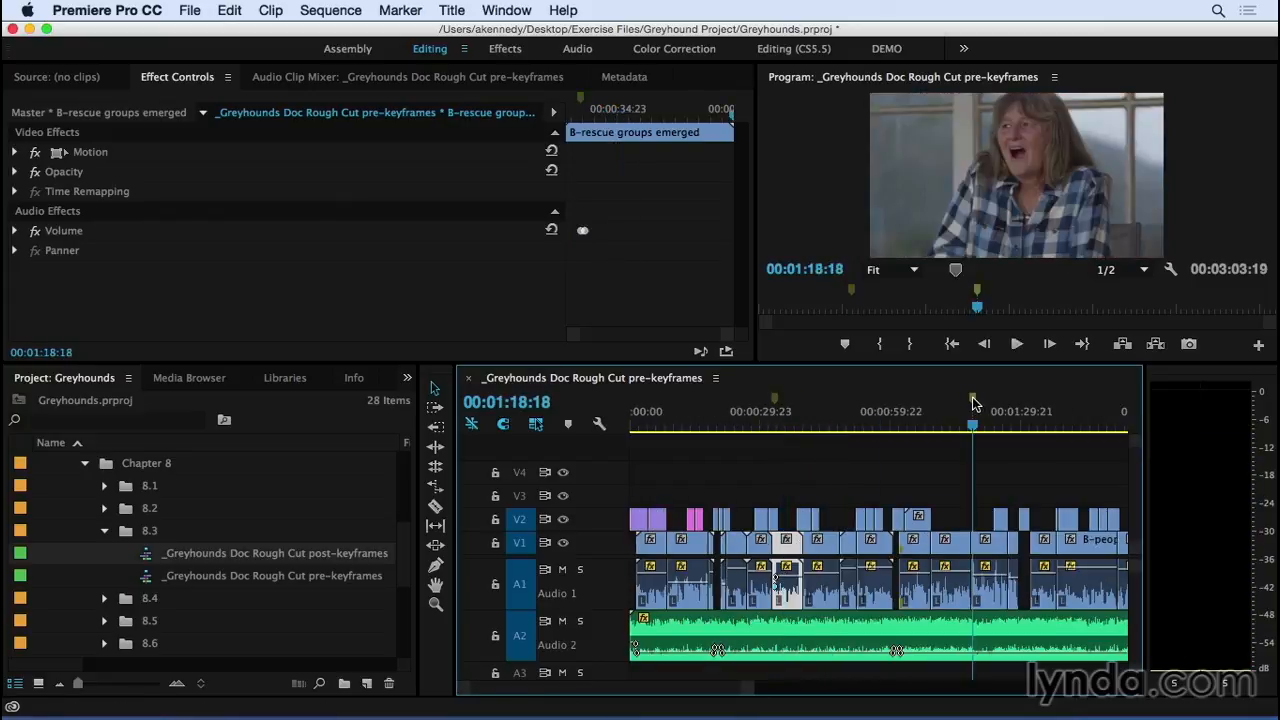
key("equal")
key("equal")
key("equal")
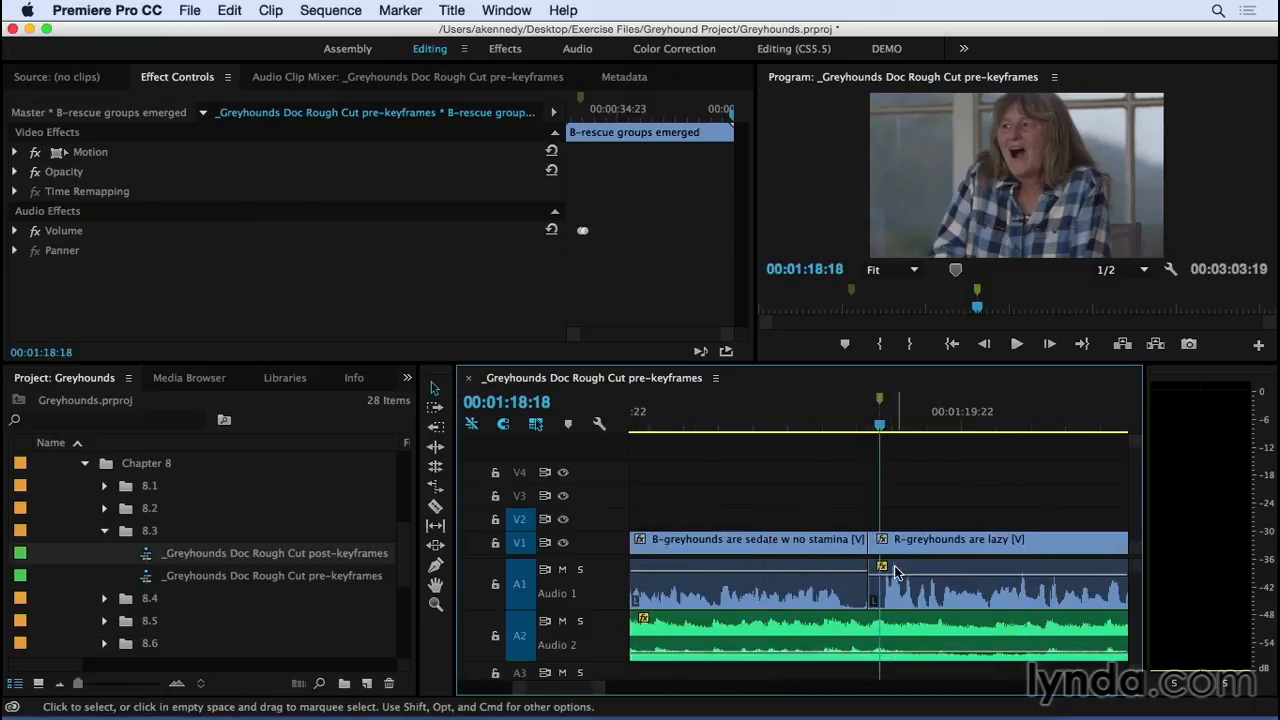
key("space")
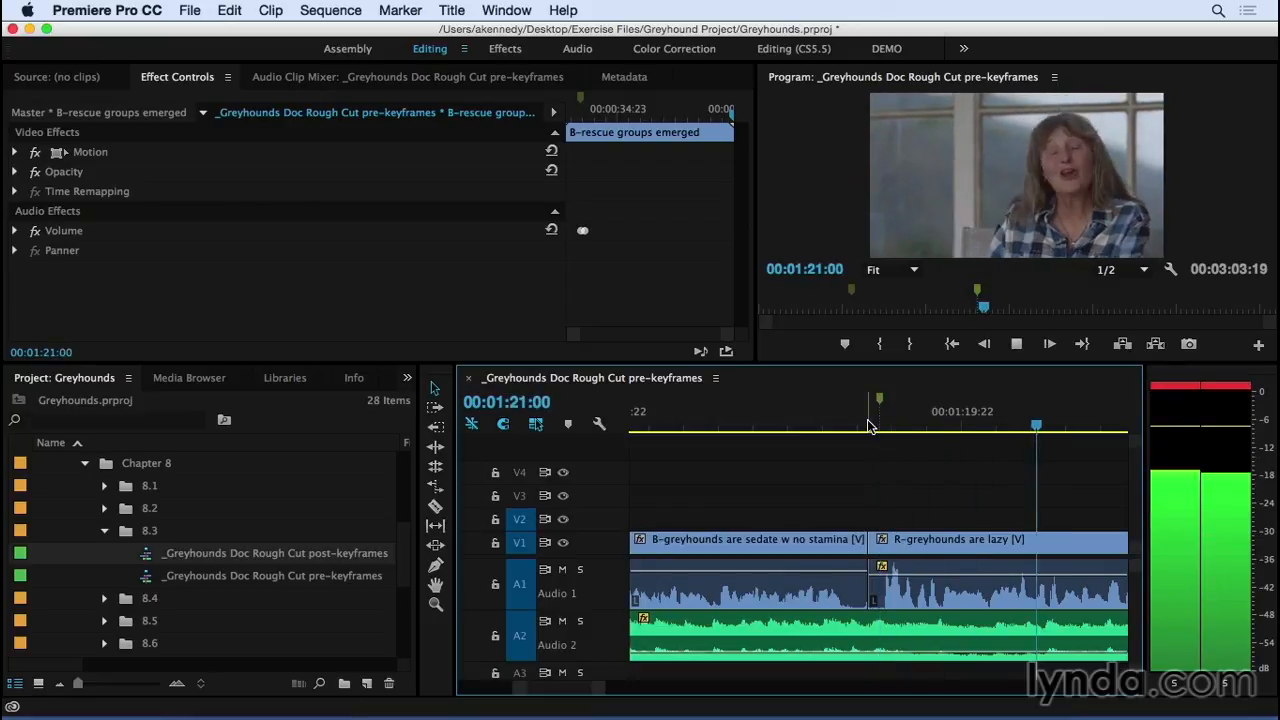
key("space")
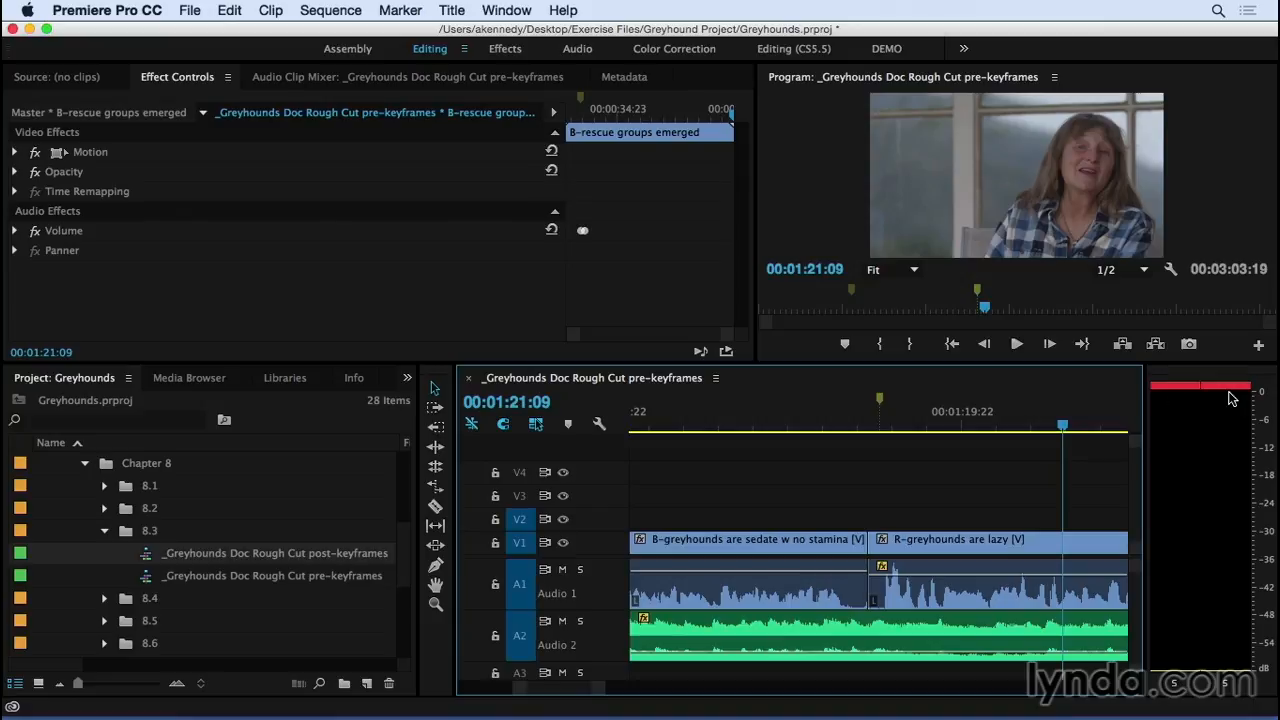
Step: Add two volume keyframes after the laugh in "R-greyhounds are lazy", lower the level before them, and play it back
left_click(918, 578)
left_click(921, 580, "super")
left_click_drag(919, 578, 929, 577)
left_click(857, 428)
key("space")
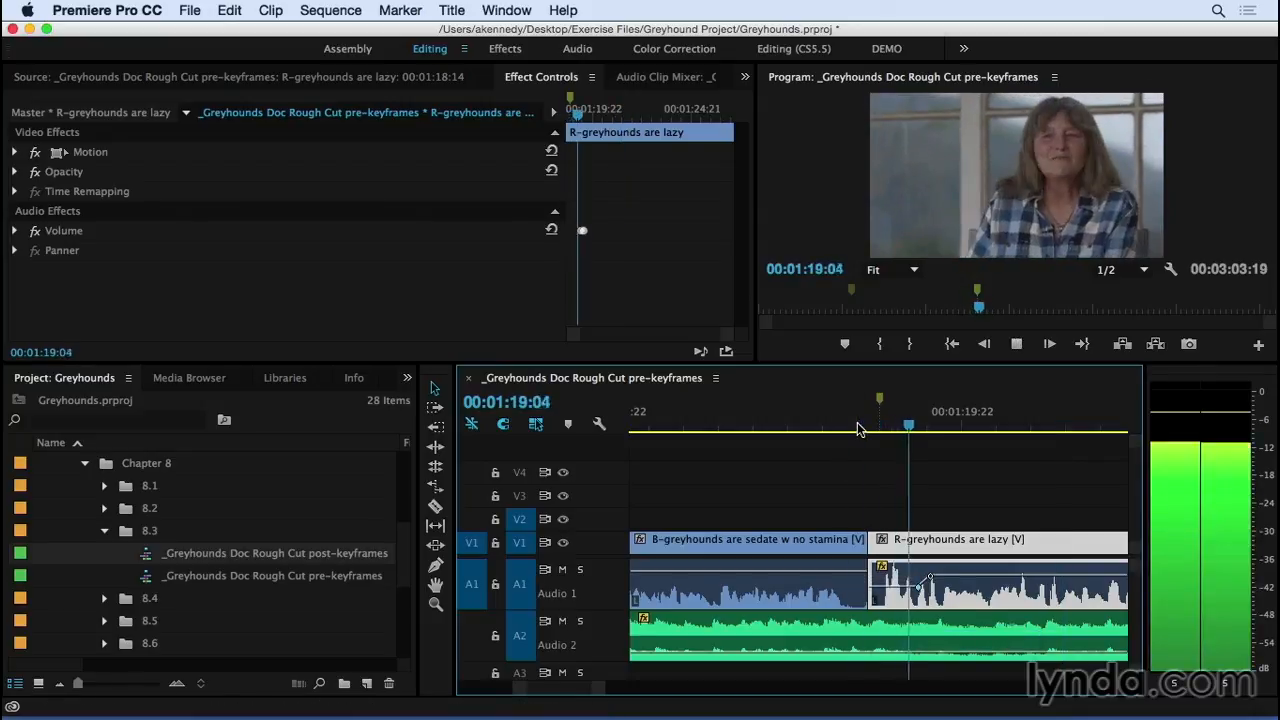
key("space")
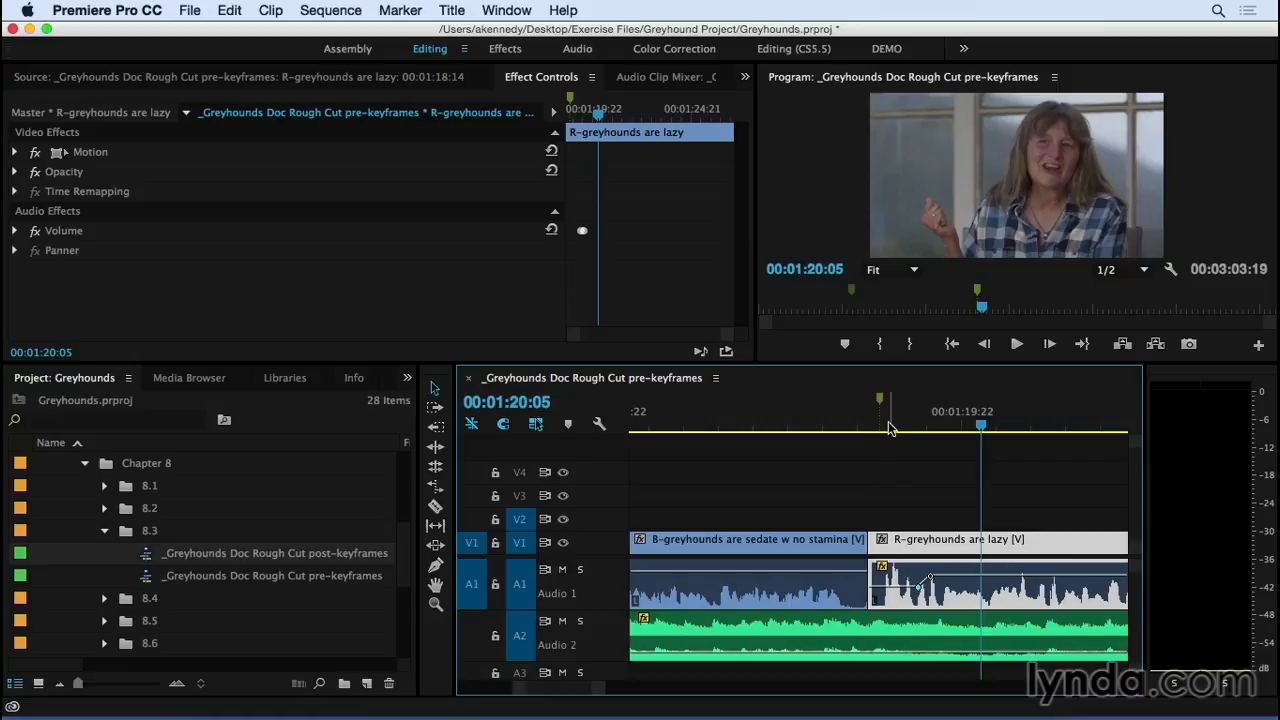
Step: Lower the opening laugh's audio level further in "R-greyhounds are lazy" and replay it from near the second marker
left_click(888, 427)
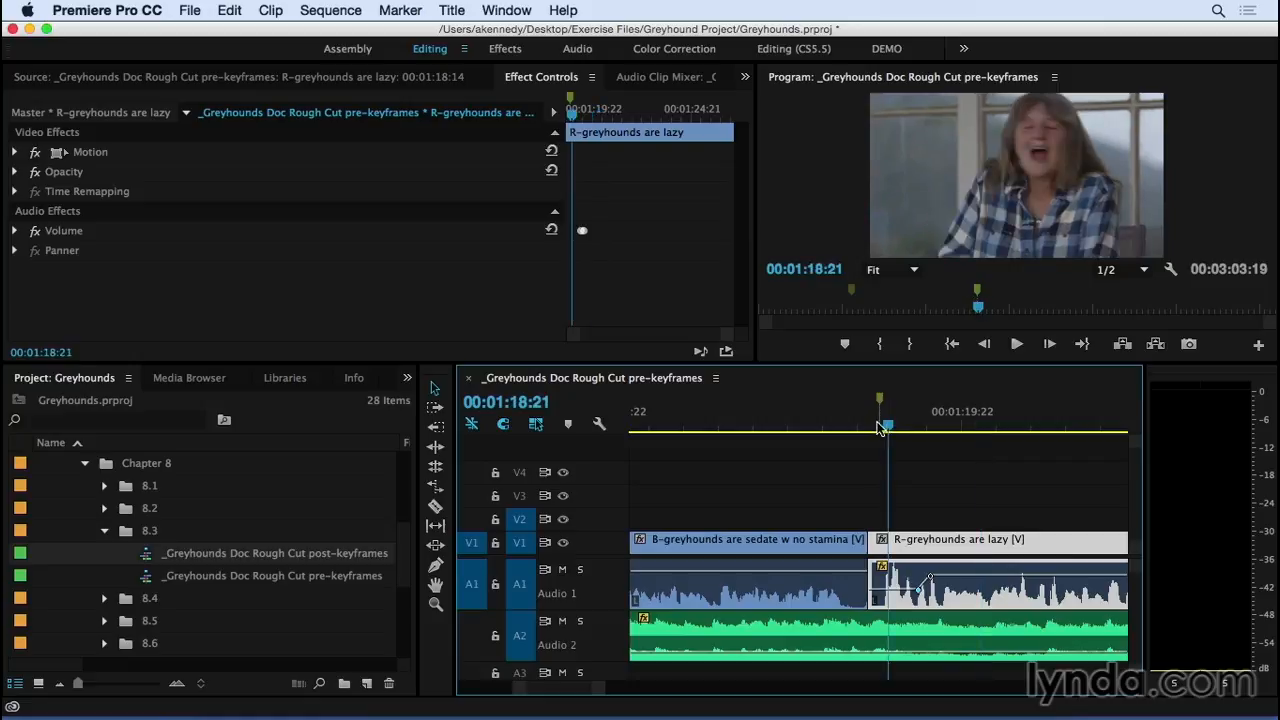
left_click(879, 427)
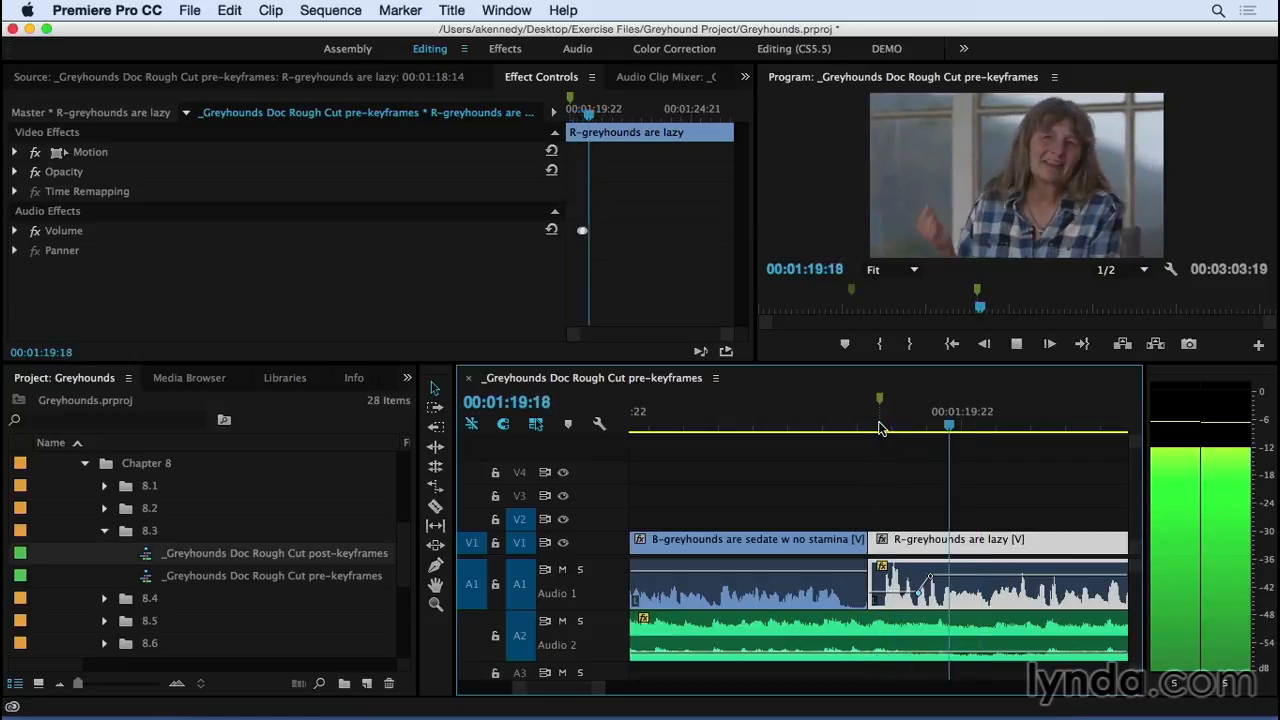
key("space")
scroll(879, 427, "down", 6)
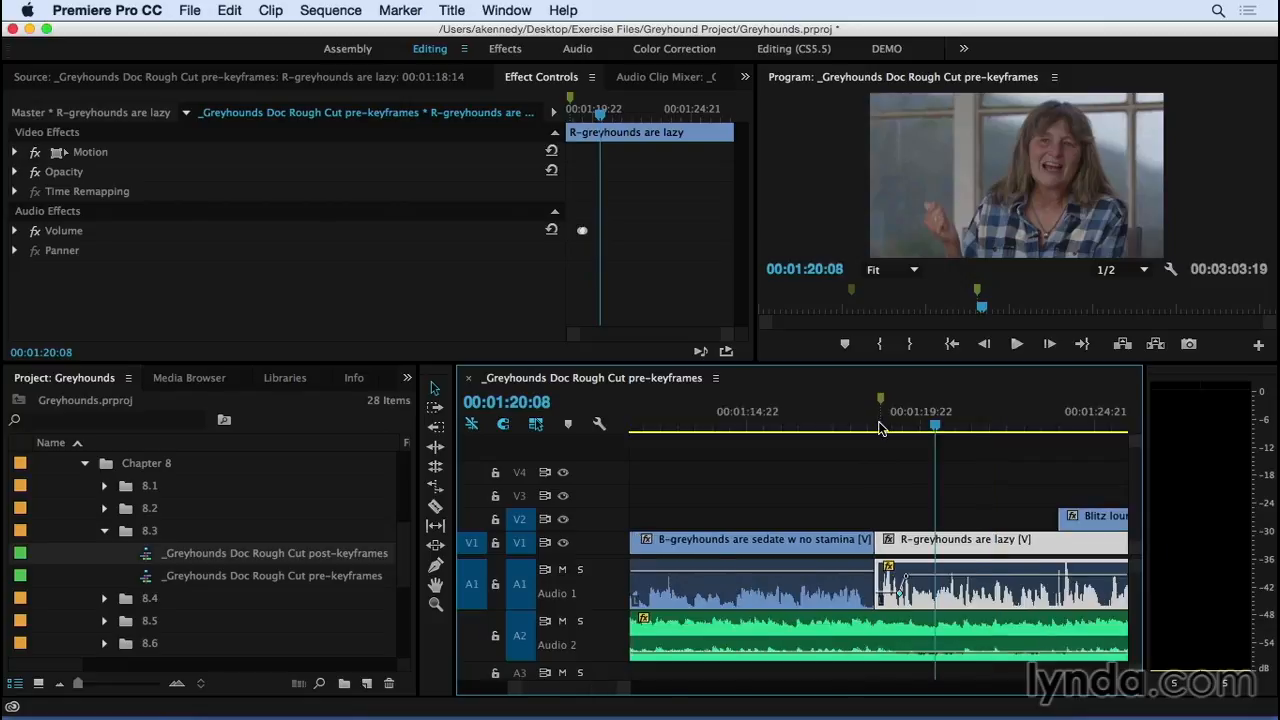